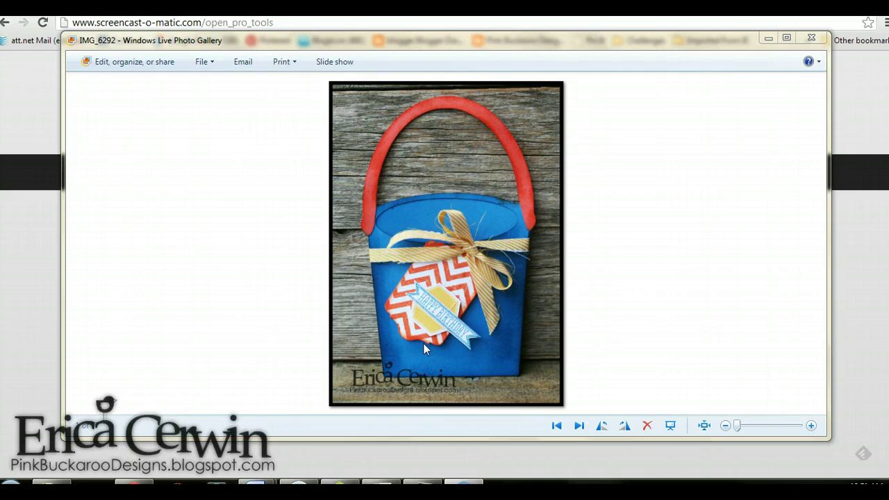
# - Go back to the previous photo, IMG_6291, showing the blue bucket with a $25 gift card
pyautogui.click(558, 425)
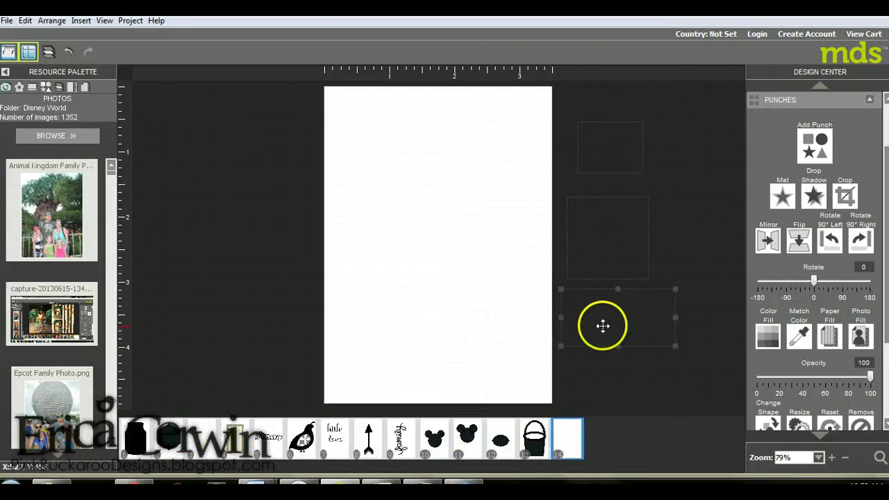
# - View the bucket artwork on page 13, then return to blank page 14
pyautogui.click(537, 448)
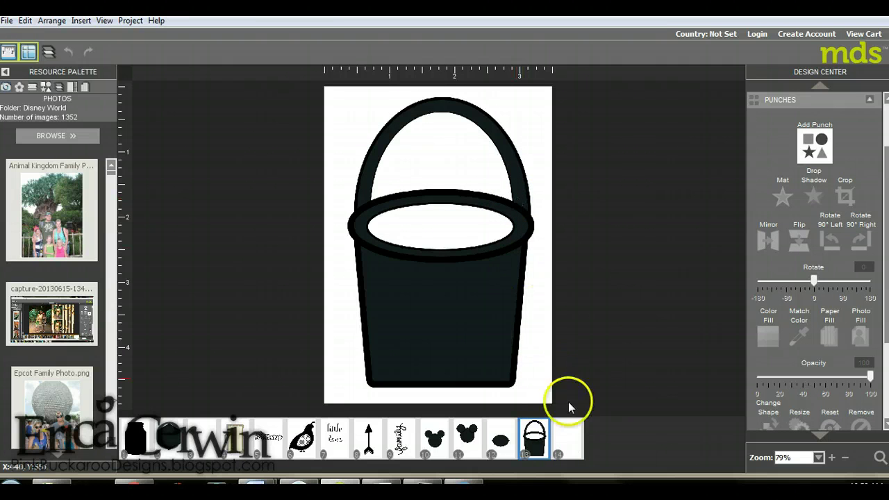
pyautogui.click(569, 447)
# - Move the parked shape aside, then place the scalloped bucket shape on page 14 and enlarge it
pyautogui.click(622, 215)
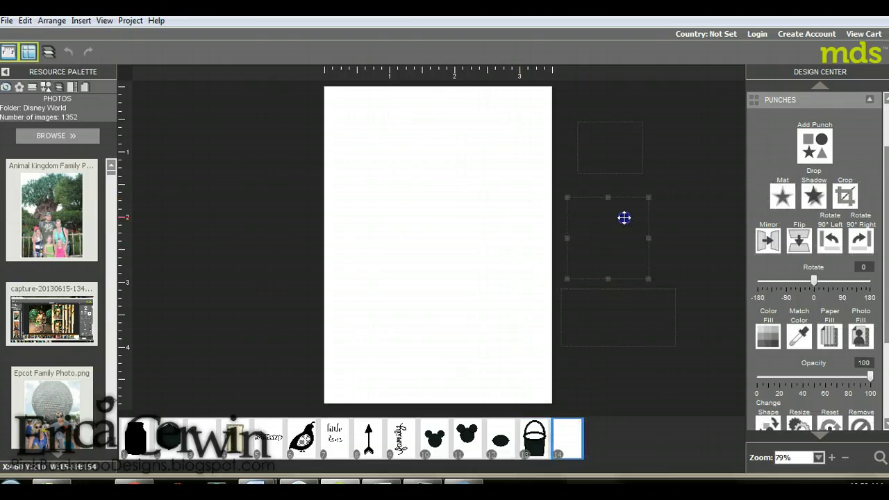
pyautogui.moveTo(623, 215); pyautogui.dragTo(666, 213)
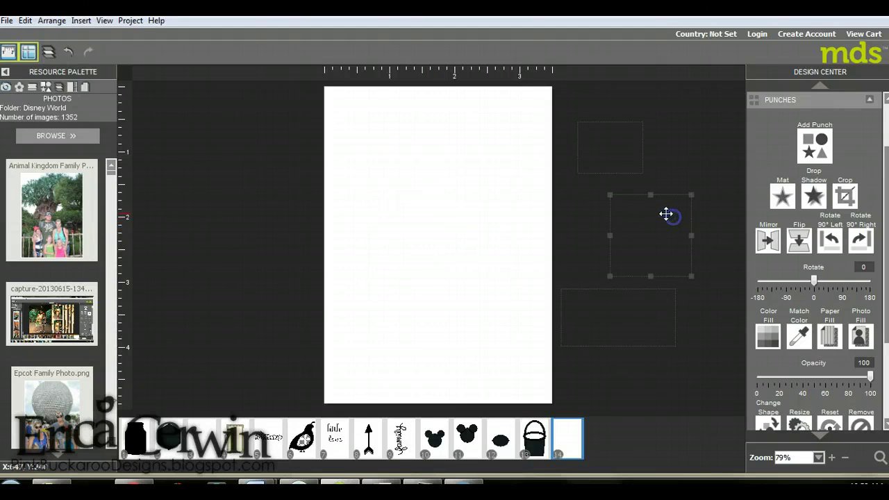
pyautogui.moveTo(635, 155); pyautogui.dragTo(503, 270)
pyautogui.moveTo(472, 214); pyautogui.dragTo(446, 282)
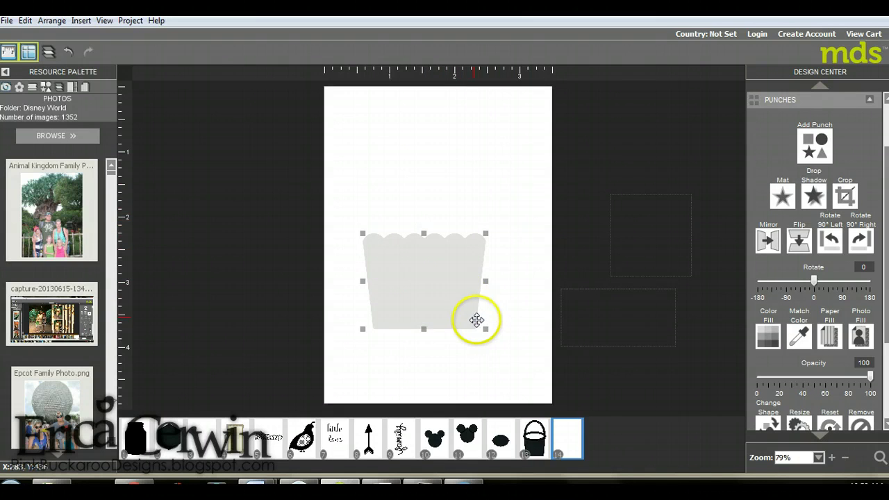
pyautogui.moveTo(425, 329)
pyautogui.mouseDown()
pyautogui.moveTo(426, 367)
pyautogui.moveTo(436, 324)
pyautogui.mouseUp()
pyautogui.moveTo(491, 351); pyautogui.dragTo(477, 338)
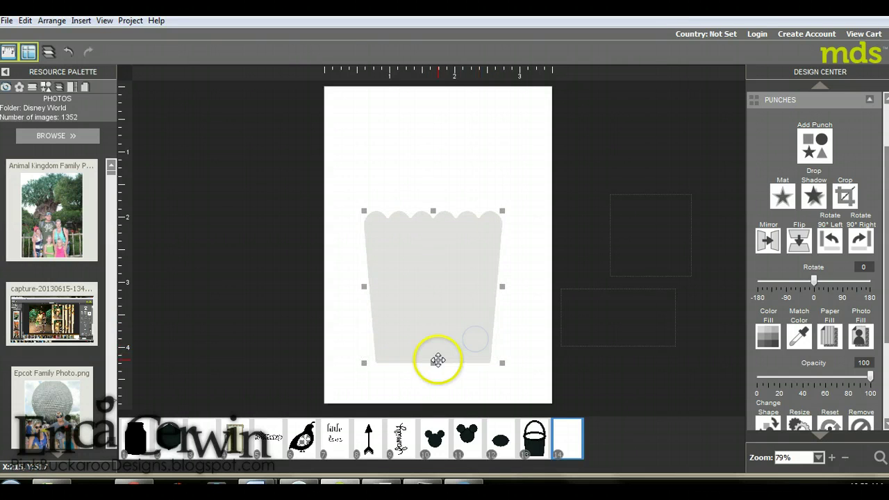
pyautogui.moveTo(432, 363); pyautogui.dragTo(436, 345)
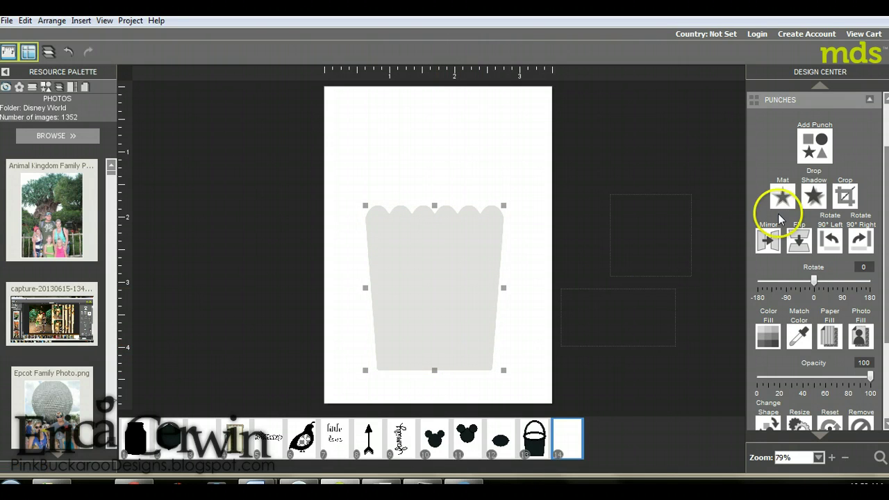
# - Fill the bucket dark navy and confirm its mat outline settings
pyautogui.click(774, 342)
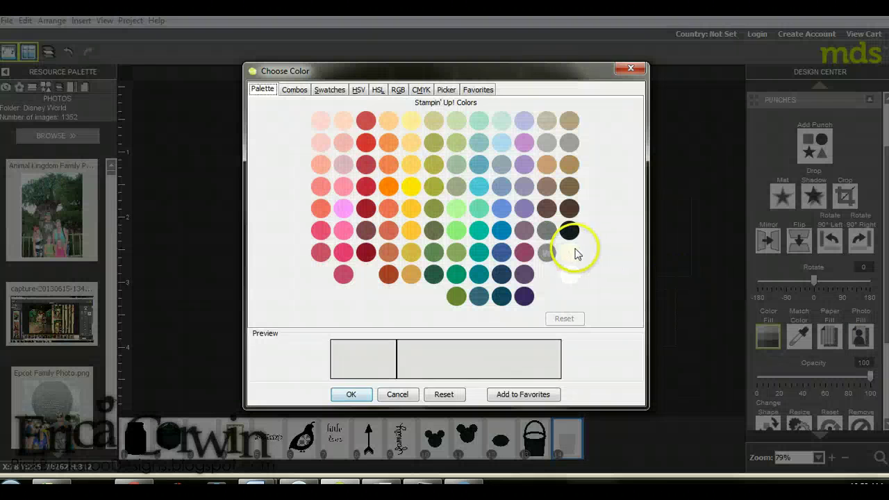
pyautogui.click(569, 230)
pyautogui.click(351, 395)
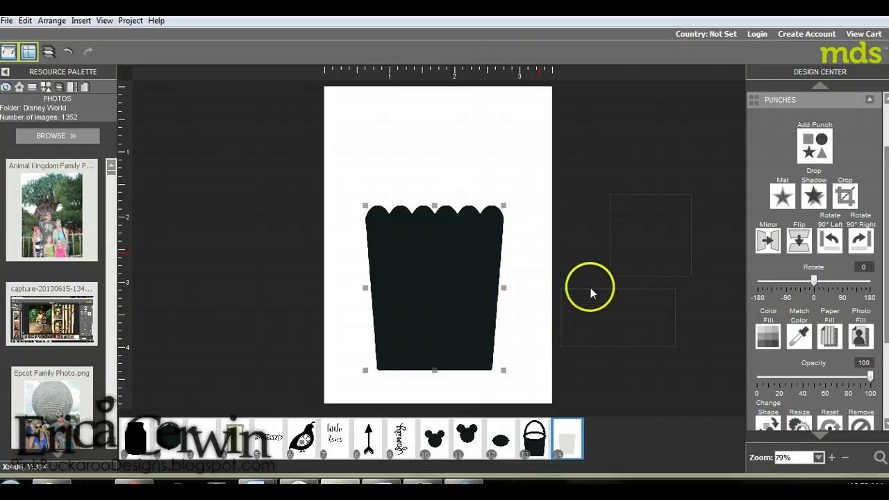
pyautogui.click(782, 197)
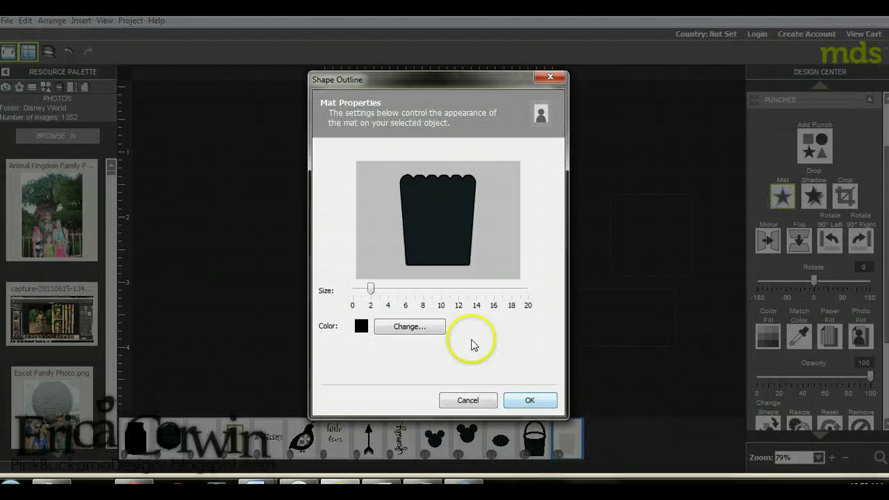
pyautogui.click(522, 403)
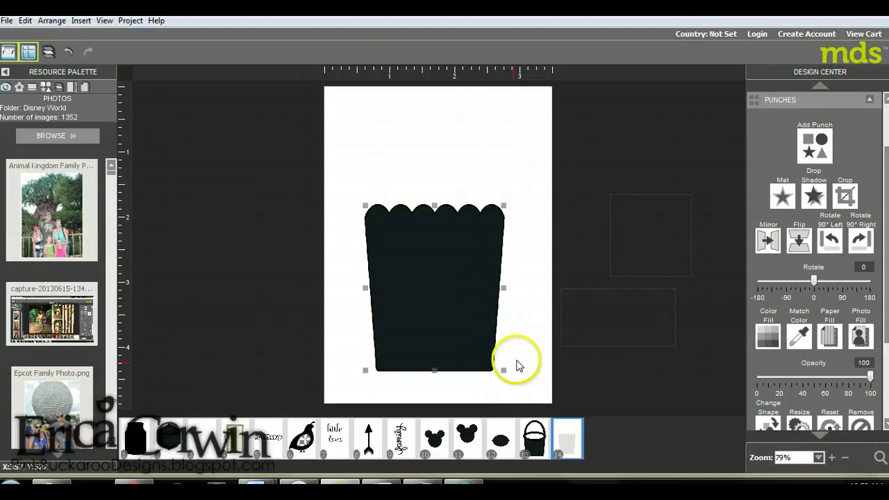
pyautogui.click(532, 359)
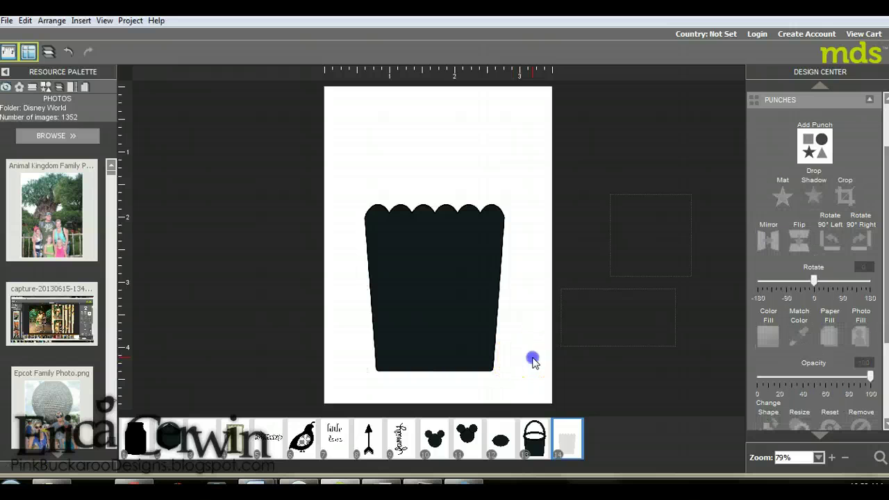
pyautogui.click(590, 323)
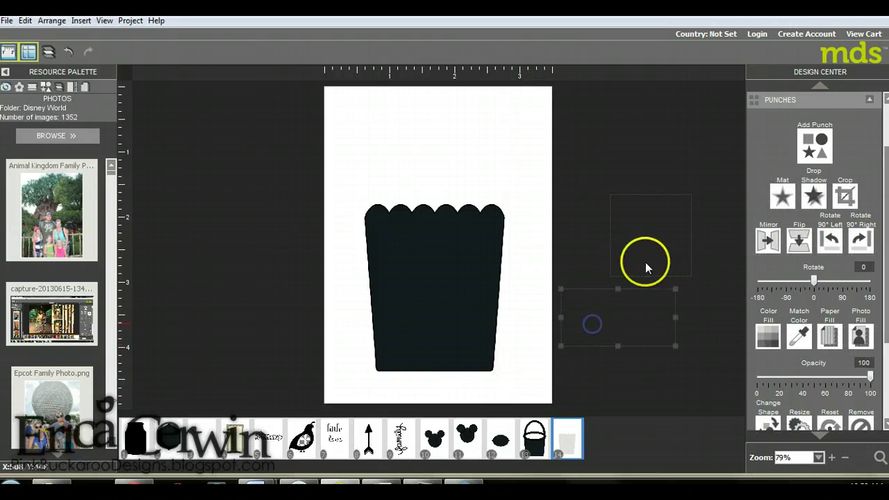
# - Place the circle punch above the bucket and crop it down to its top half
pyautogui.moveTo(654, 256); pyautogui.dragTo(413, 167)
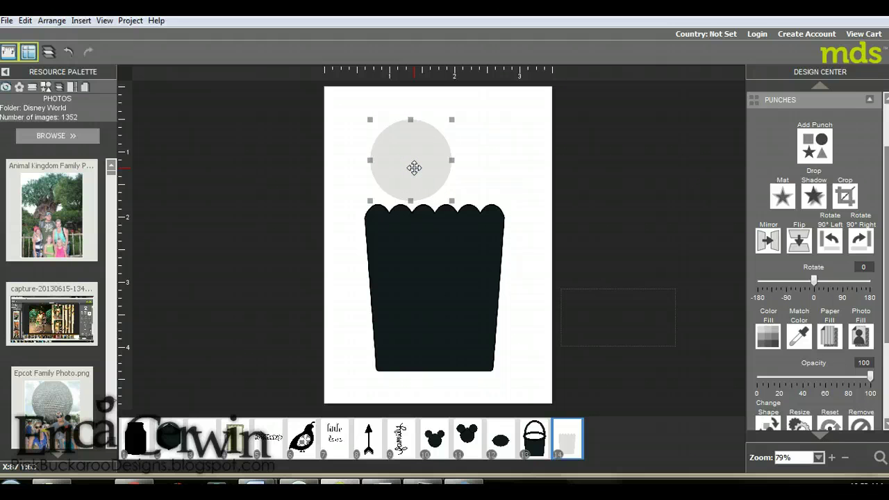
pyautogui.moveTo(414, 167); pyautogui.dragTo(414, 166)
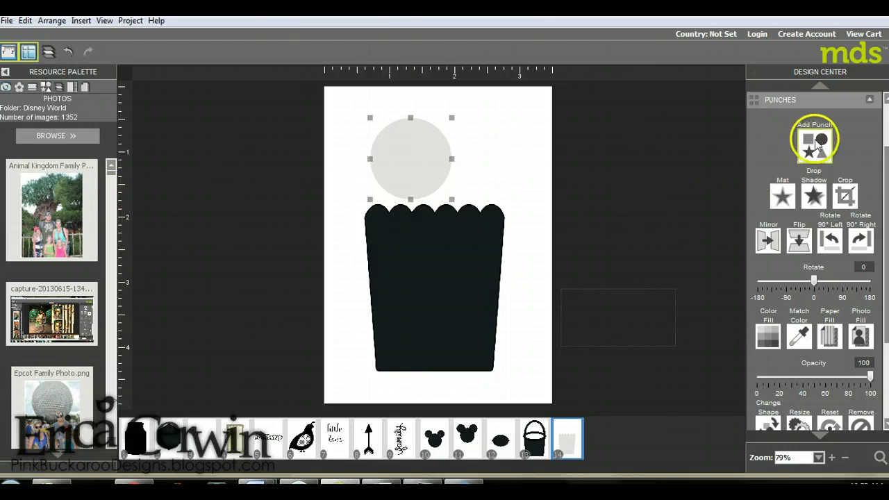
pyautogui.click(844, 195)
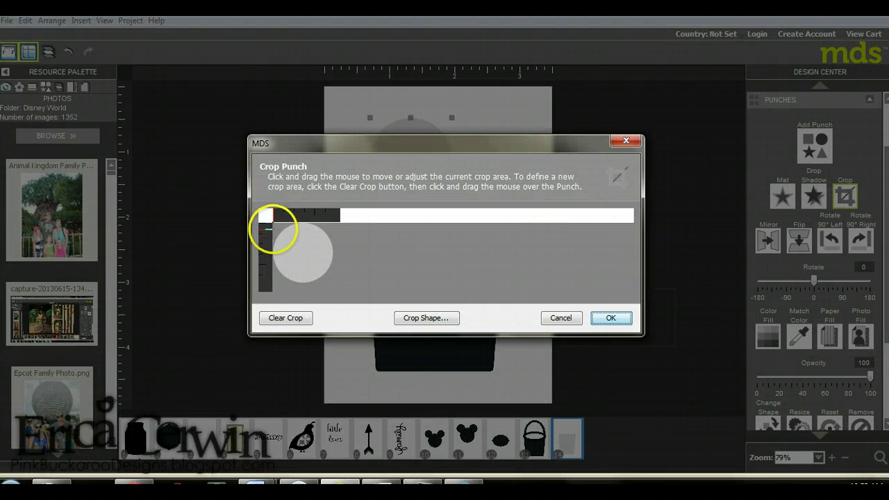
pyautogui.moveTo(274, 219); pyautogui.dragTo(330, 252)
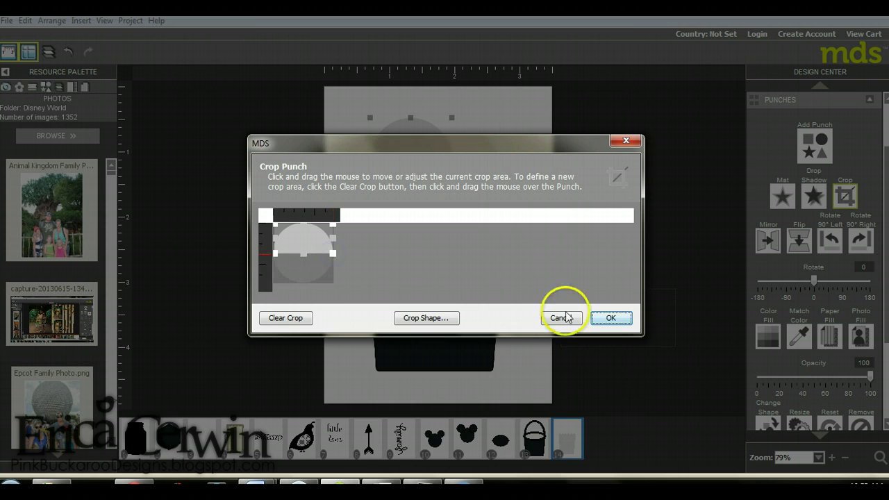
pyautogui.click(415, 319)
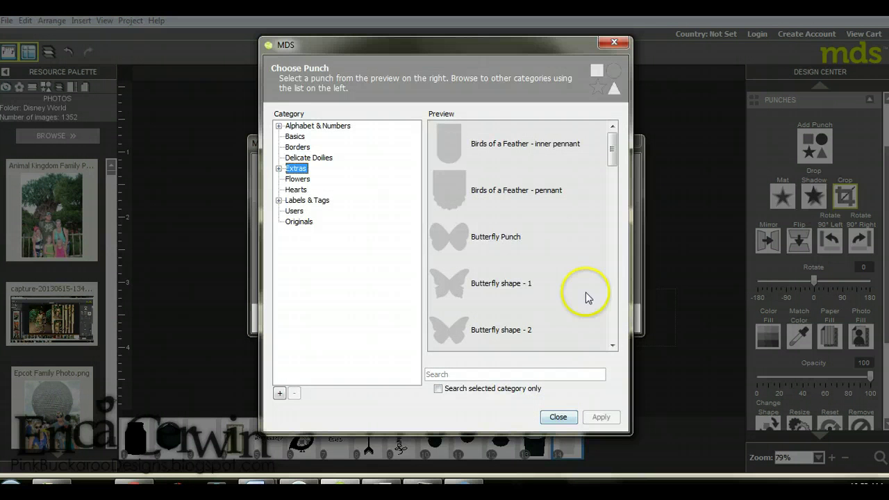
pyautogui.click(558, 416)
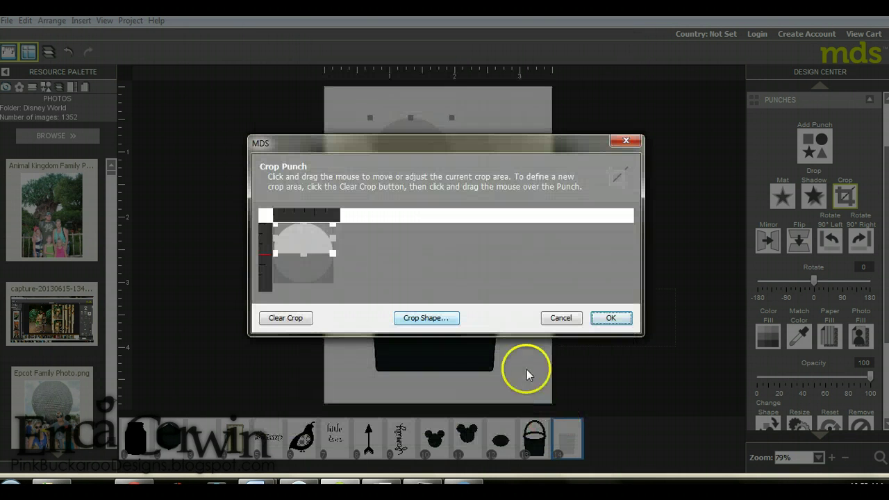
pyautogui.click(420, 317)
pyautogui.click(559, 415)
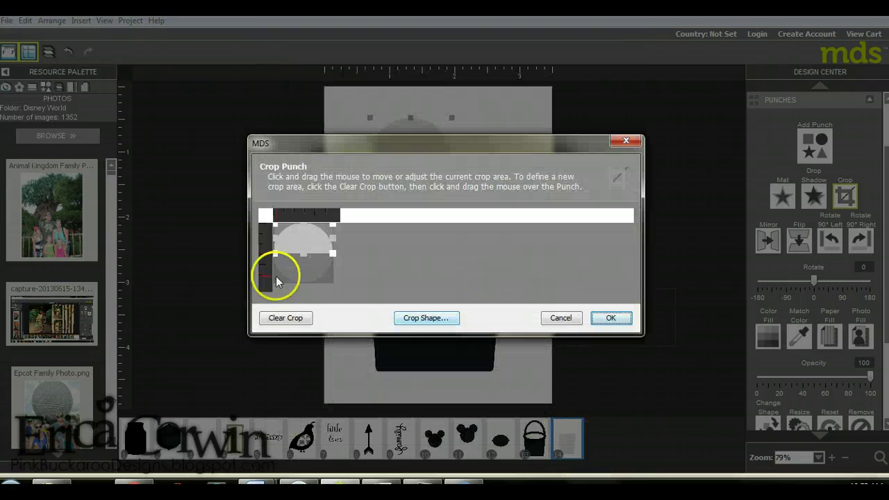
pyautogui.click(615, 319)
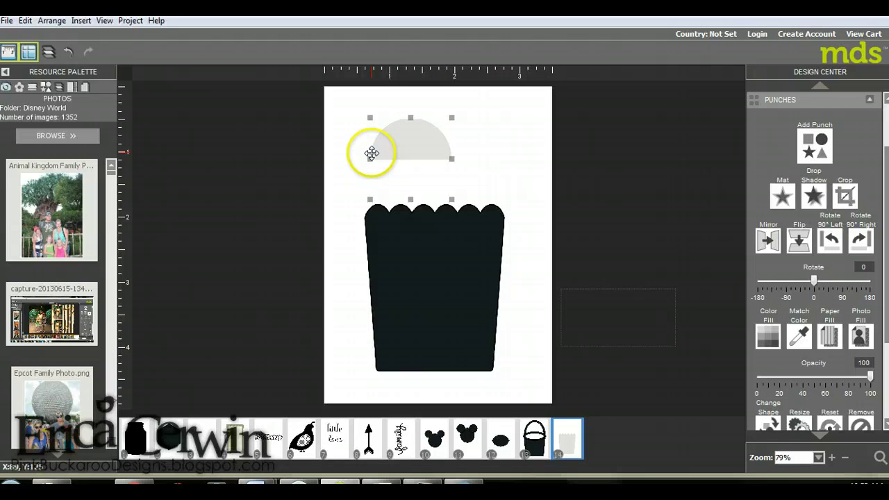
# - Adjust the half circle's crop, then stretch it into a wider, taller dome centred over the bucket
pyautogui.click(845, 197)
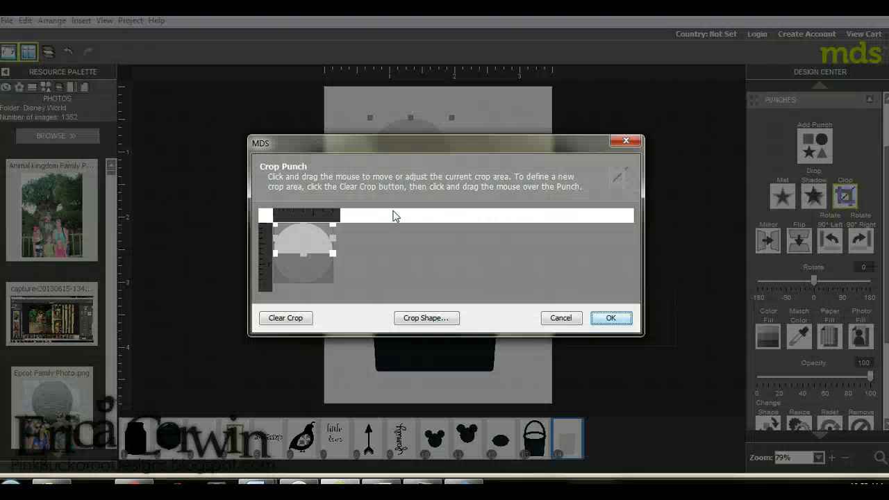
pyautogui.moveTo(278, 252); pyautogui.dragTo(264, 262)
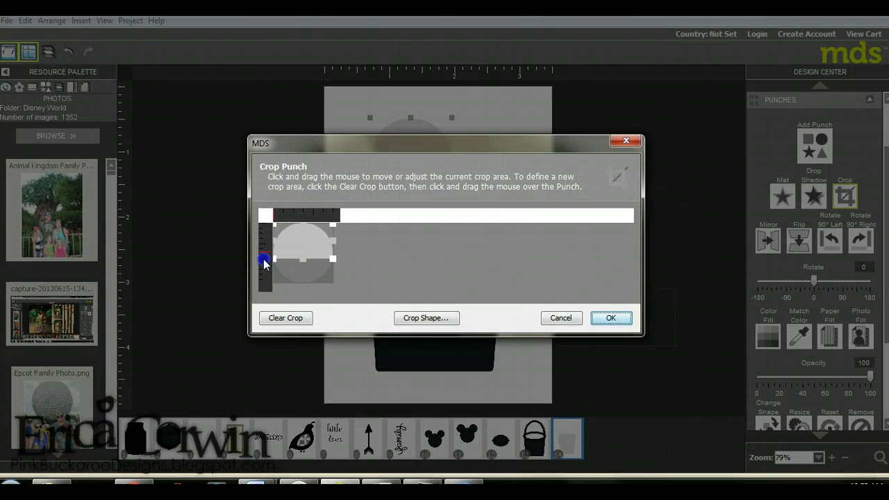
pyautogui.click(610, 318)
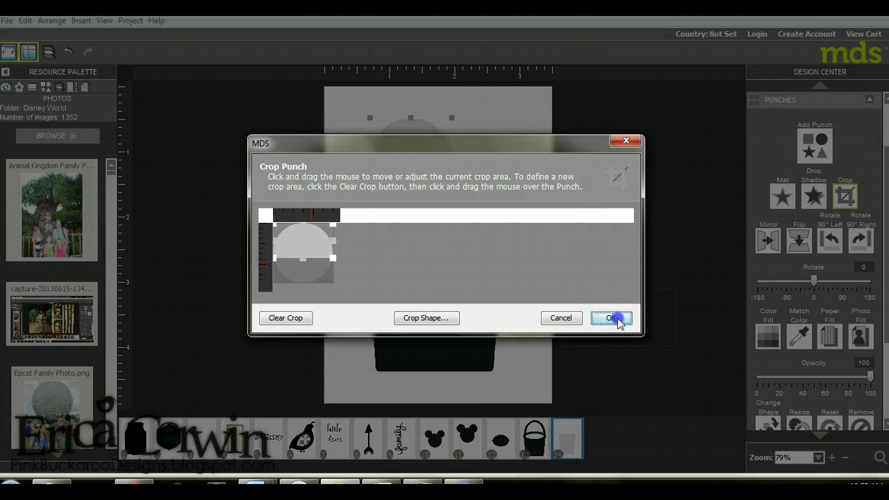
pyautogui.moveTo(451, 159); pyautogui.dragTo(504, 192)
pyautogui.moveTo(436, 173); pyautogui.dragTo(438, 235)
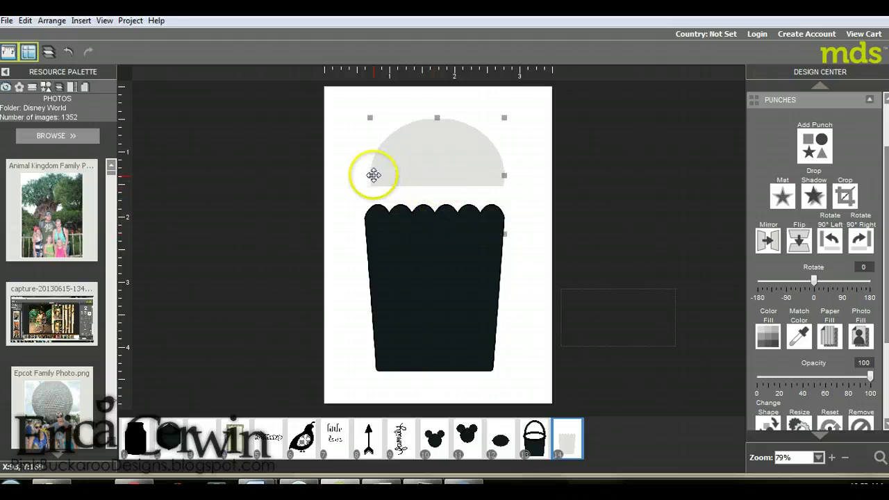
pyautogui.moveTo(364, 179); pyautogui.dragTo(349, 178)
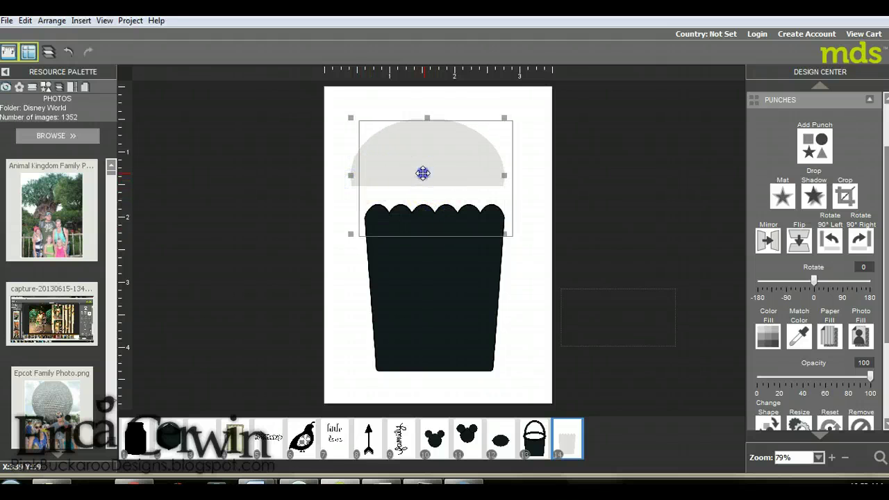
pyautogui.moveTo(421, 173)
pyautogui.mouseDown()
pyautogui.moveTo(430, 177)
pyautogui.moveTo(422, 184)
pyautogui.mouseUp()
pyautogui.moveTo(433, 128); pyautogui.dragTo(434, 113)
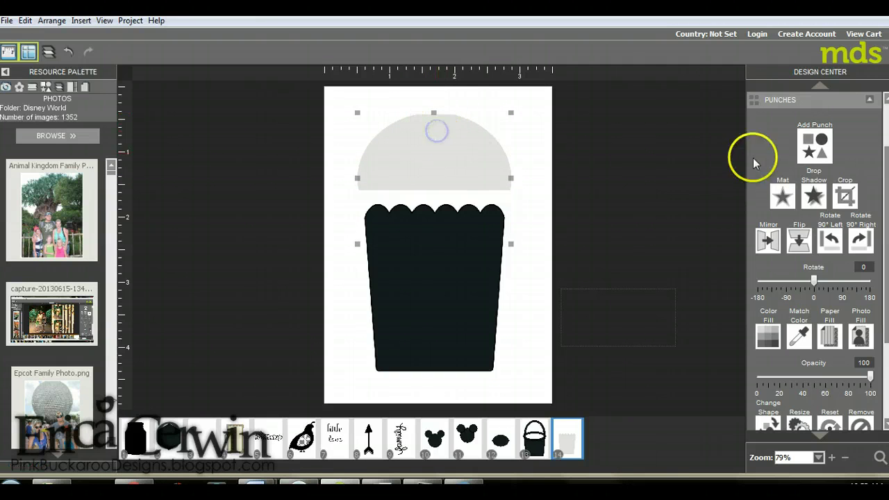
# - Refine the dome's crop area and apply it again
pyautogui.click(844, 197)
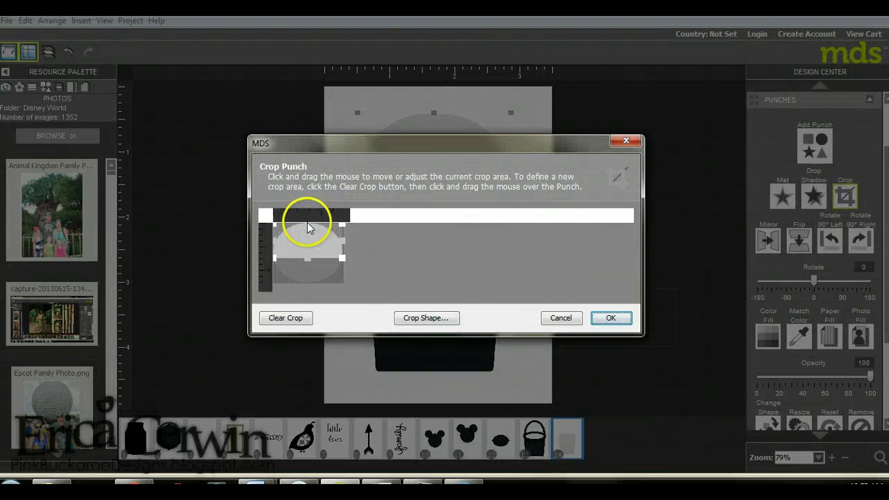
pyautogui.moveTo(307, 227)
pyautogui.mouseDown()
pyautogui.moveTo(298, 222)
pyautogui.moveTo(307, 222)
pyautogui.mouseUp()
pyautogui.click(609, 318)
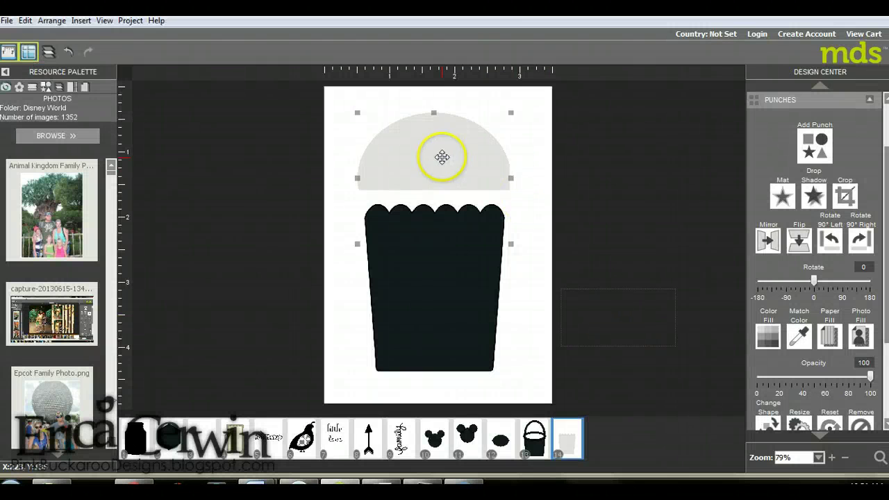
# - Reposition the grey dome and fill it pale white
pyautogui.click(441, 157)
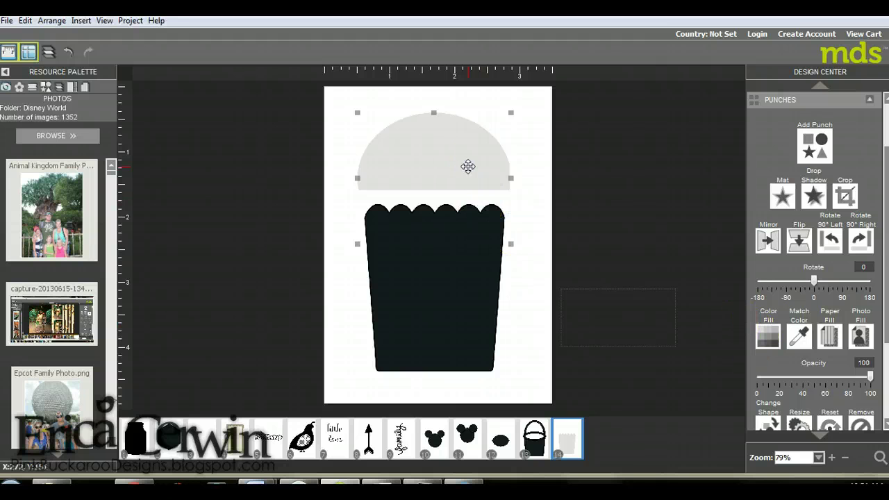
pyautogui.moveTo(468, 165); pyautogui.dragTo(472, 170)
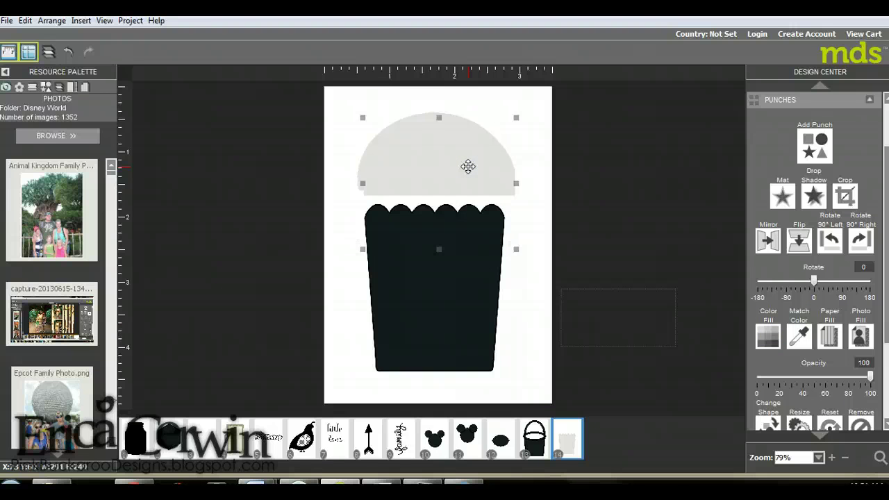
pyautogui.moveTo(516, 118); pyautogui.dragTo(500, 129)
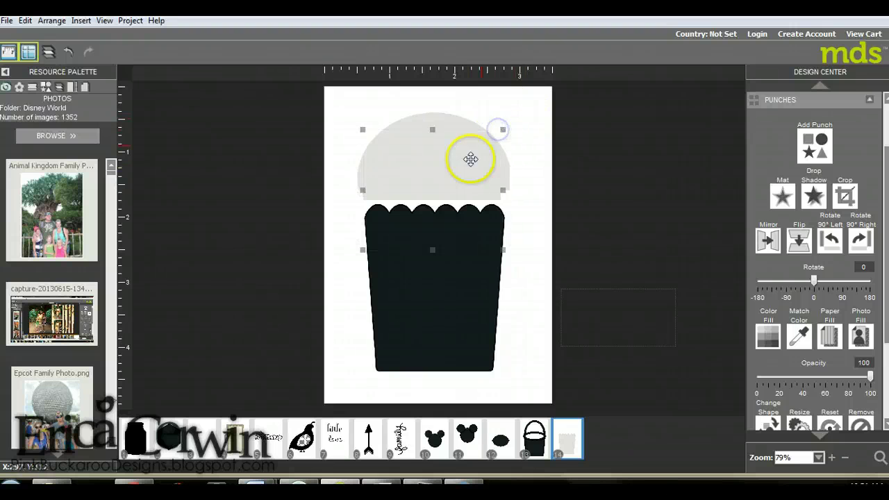
pyautogui.moveTo(458, 172); pyautogui.dragTo(467, 186)
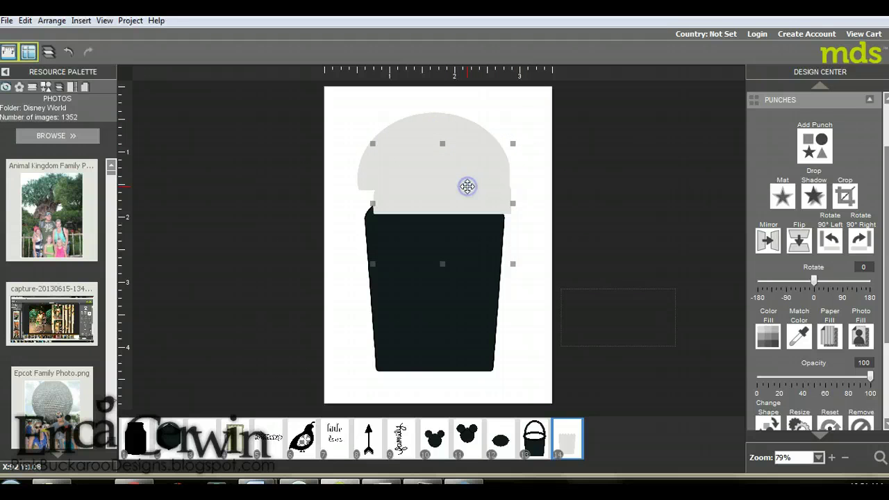
pyautogui.click(767, 336)
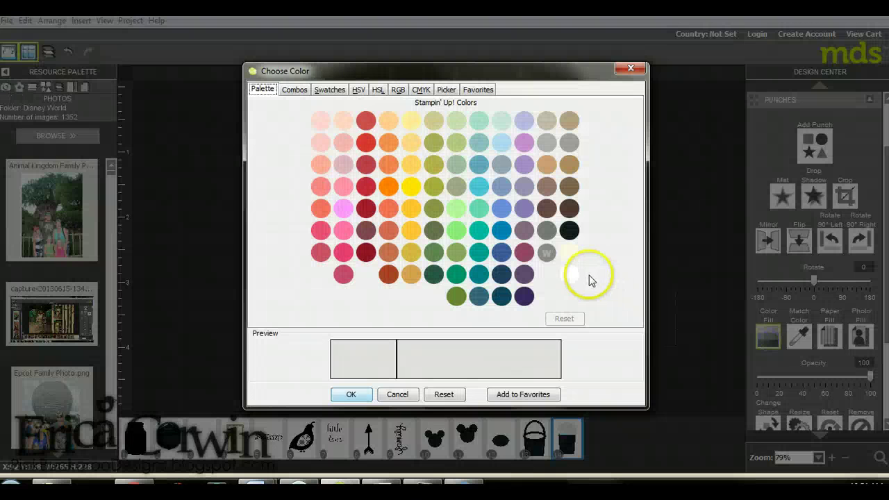
pyautogui.click(570, 274)
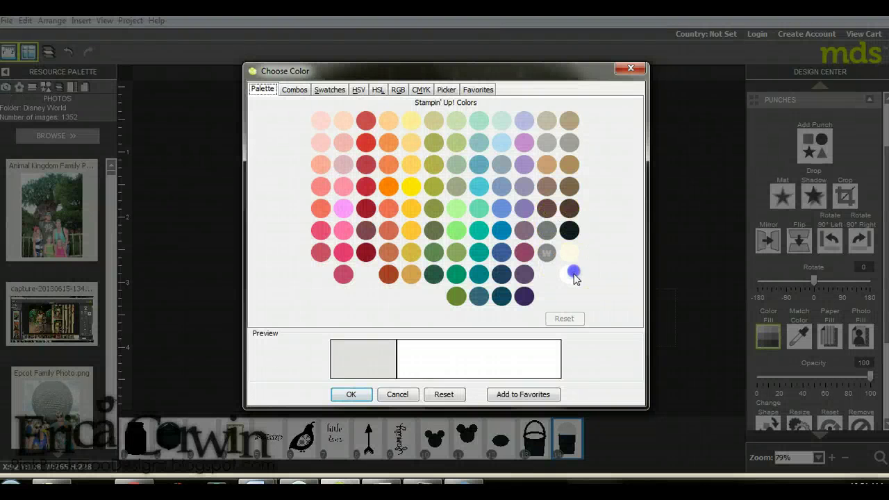
pyautogui.click(351, 393)
pyautogui.moveTo(443, 185); pyautogui.dragTo(435, 163)
# - Fill the handle arc black and select it together with the bucket
pyautogui.click(437, 119)
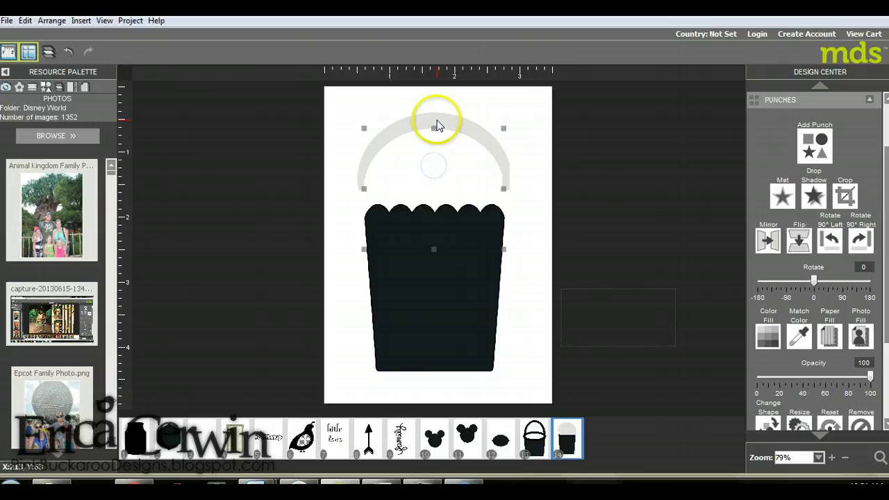
pyautogui.click(767, 335)
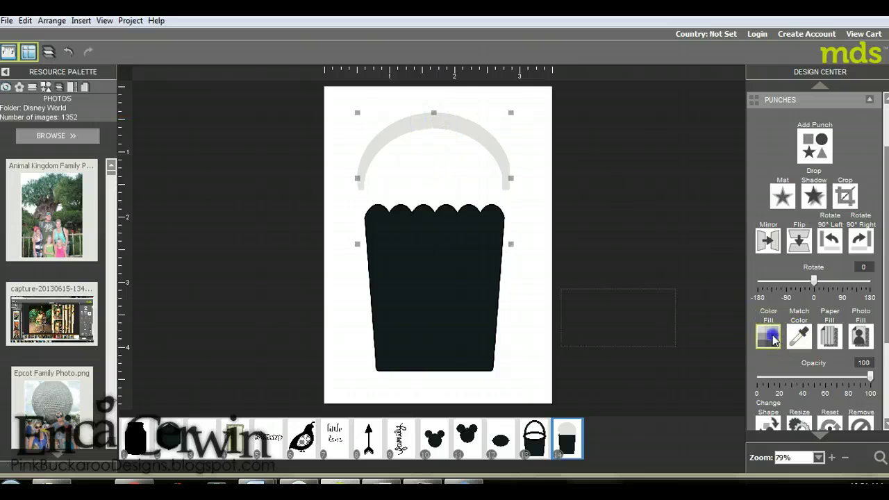
pyautogui.click(569, 231)
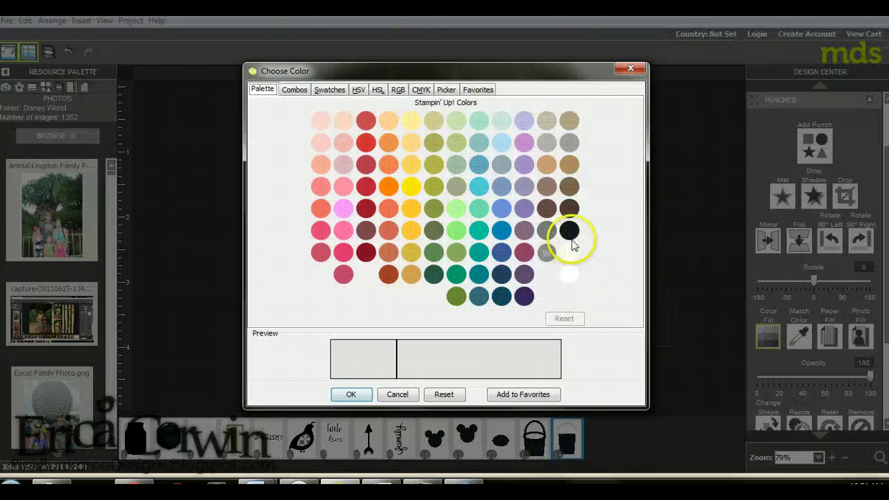
pyautogui.click(345, 393)
pyautogui.click(453, 180)
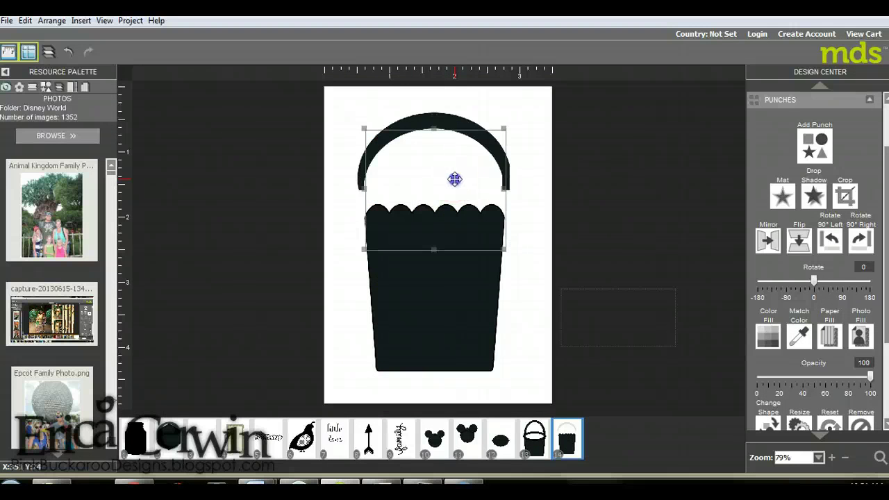
pyautogui.click(454, 179)
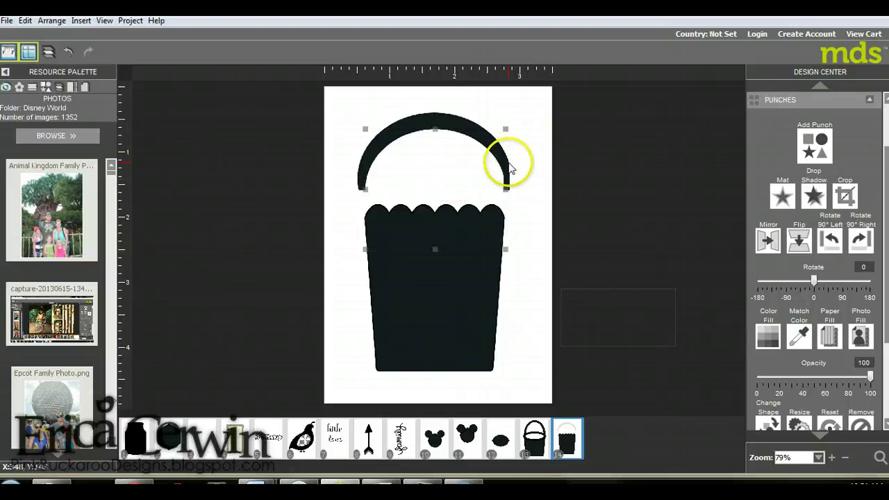
pyautogui.moveTo(478, 159); pyautogui.dragTo(464, 152)
pyautogui.moveTo(442, 104); pyautogui.dragTo(443, 143)
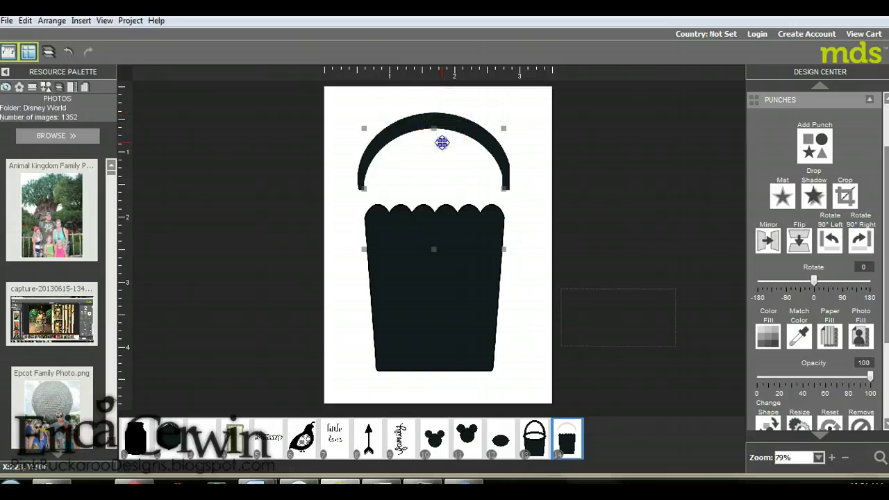
pyautogui.click(475, 156)
pyautogui.moveTo(475, 156)
pyautogui.mouseDown()
pyautogui.moveTo(454, 124)
pyautogui.moveTo(438, 118)
pyautogui.mouseUp()
pyautogui.keyDown('shift'); pyautogui.click(436, 117); pyautogui.keyUp('shift')
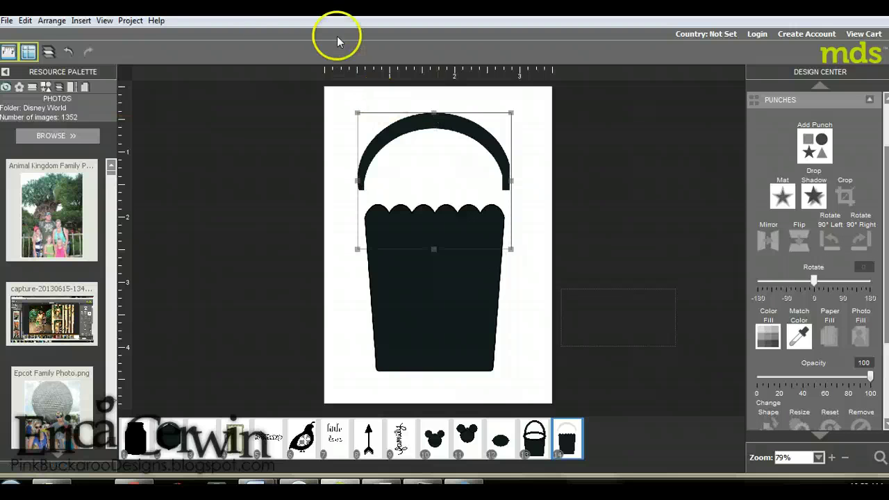
# - Ungroup the handle from the bucket, widen it across the cup, and place the pale oval on the page
pyautogui.click(52, 21)
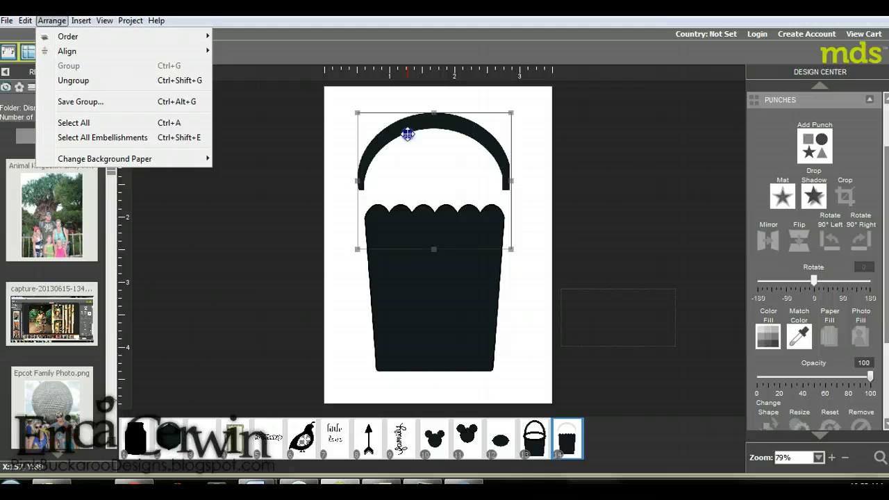
pyautogui.click(408, 134)
pyautogui.moveTo(405, 132)
pyautogui.mouseDown()
pyautogui.moveTo(396, 139)
pyautogui.moveTo(413, 129)
pyautogui.mouseUp()
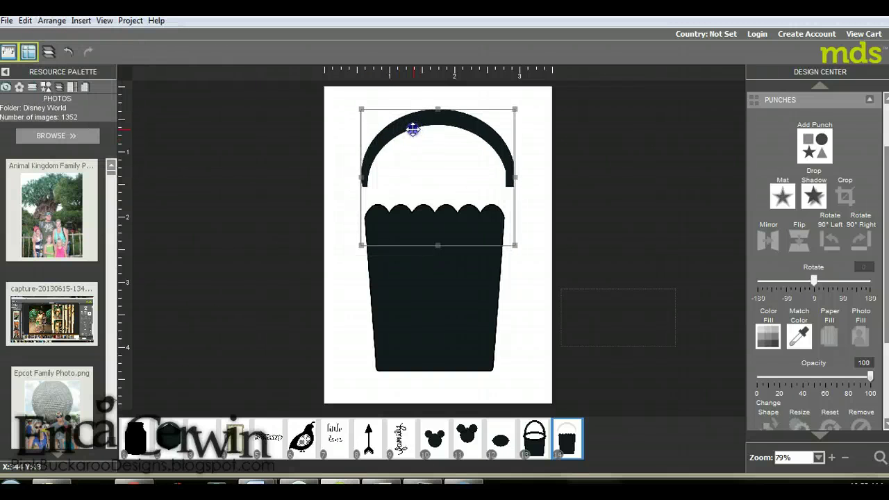
pyautogui.moveTo(361, 177); pyautogui.dragTo(349, 174)
pyautogui.moveTo(514, 177); pyautogui.dragTo(521, 178)
pyautogui.click(532, 177)
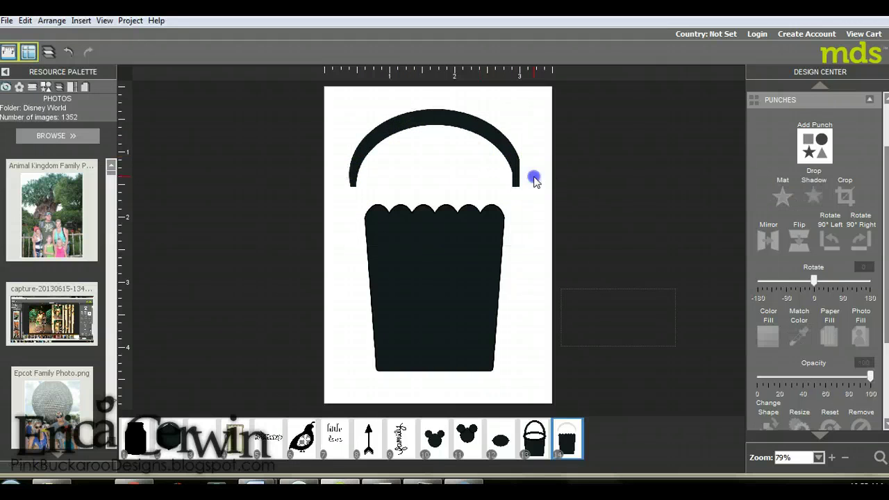
pyautogui.moveTo(600, 306); pyautogui.dragTo(385, 198)
# - Position the pale oval over the bucket's top and resize it to fit the rim
pyautogui.click(361, 204)
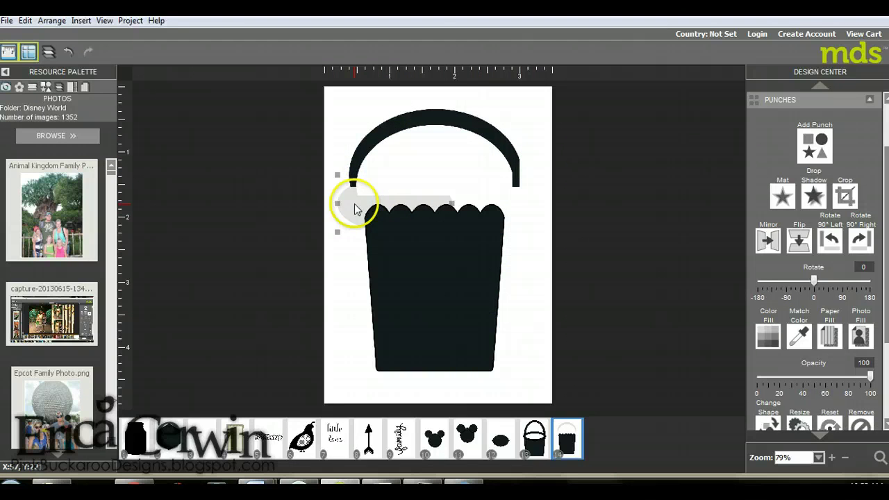
pyautogui.moveTo(342, 202); pyautogui.dragTo(343, 211)
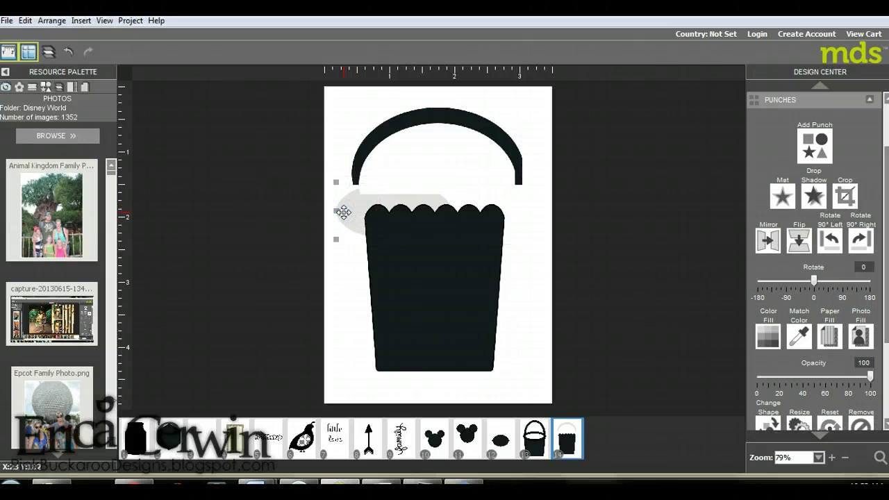
pyautogui.moveTo(343, 212); pyautogui.dragTo(343, 211)
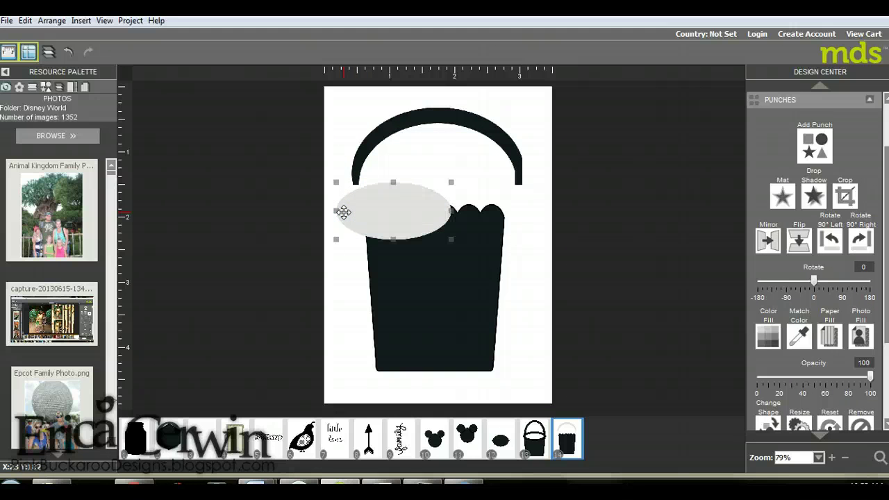
pyautogui.moveTo(451, 211); pyautogui.dragTo(520, 210)
pyautogui.moveTo(428, 182); pyautogui.dragTo(430, 170)
pyautogui.moveTo(335, 205); pyautogui.dragTo(349, 204)
pyautogui.moveTo(518, 207); pyautogui.dragTo(515, 205)
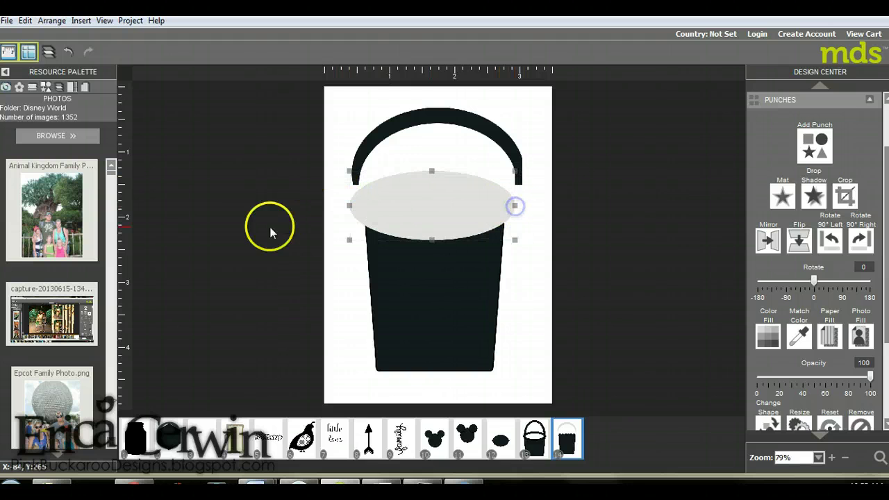
pyautogui.moveTo(349, 205); pyautogui.dragTo(398, 210)
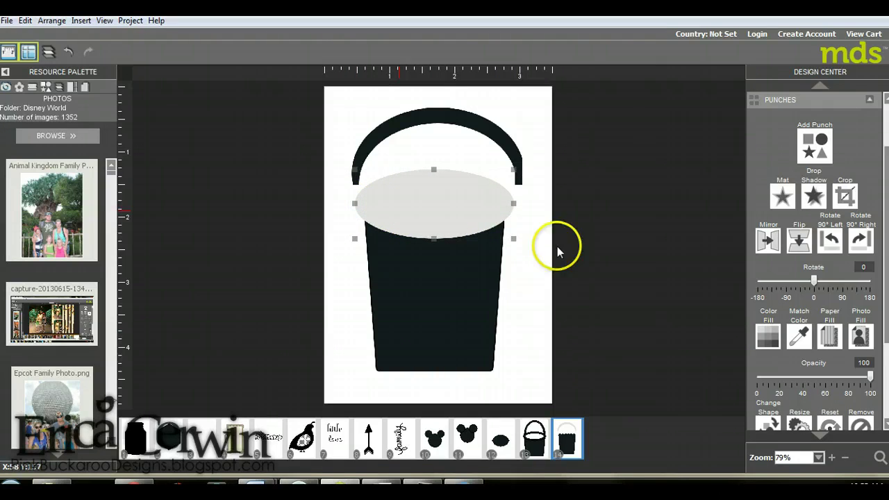
# - Fill the rim oval black and add a thin mat outline around it
pyautogui.click(767, 336)
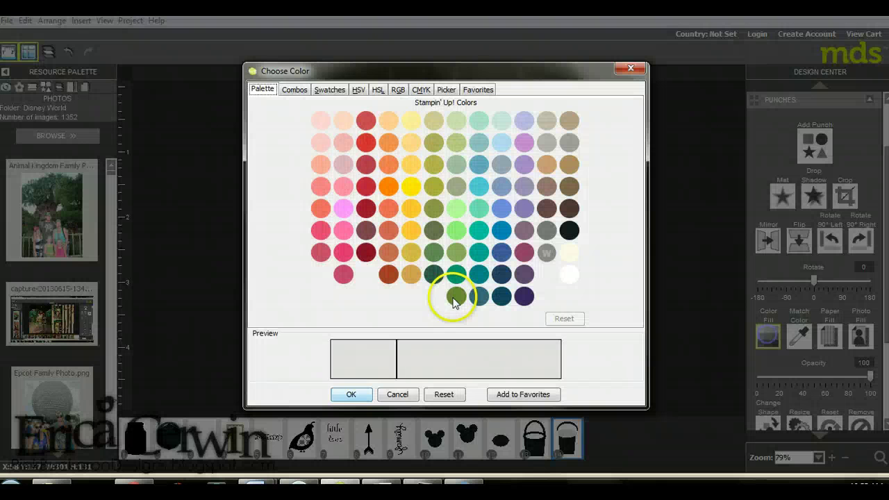
pyautogui.click(568, 231)
pyautogui.click(350, 394)
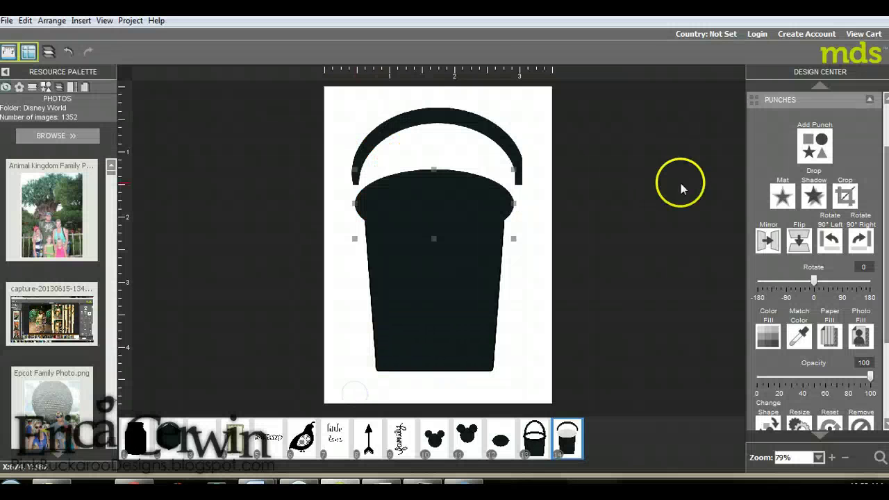
pyautogui.click(781, 198)
pyautogui.click(525, 401)
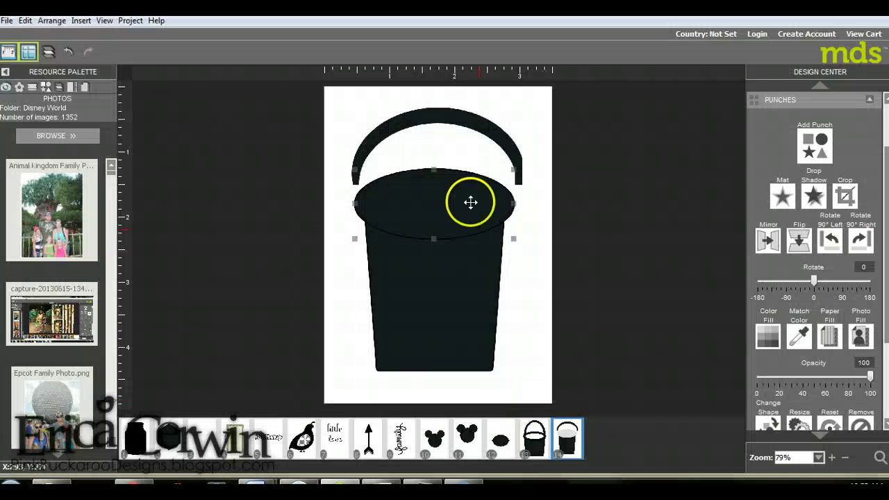
pyautogui.click(453, 122)
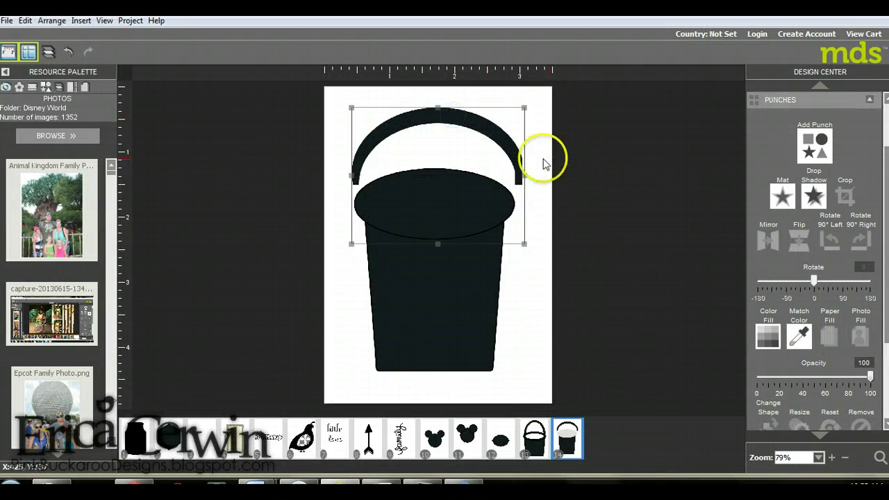
pyautogui.click(543, 163)
pyautogui.click(463, 199)
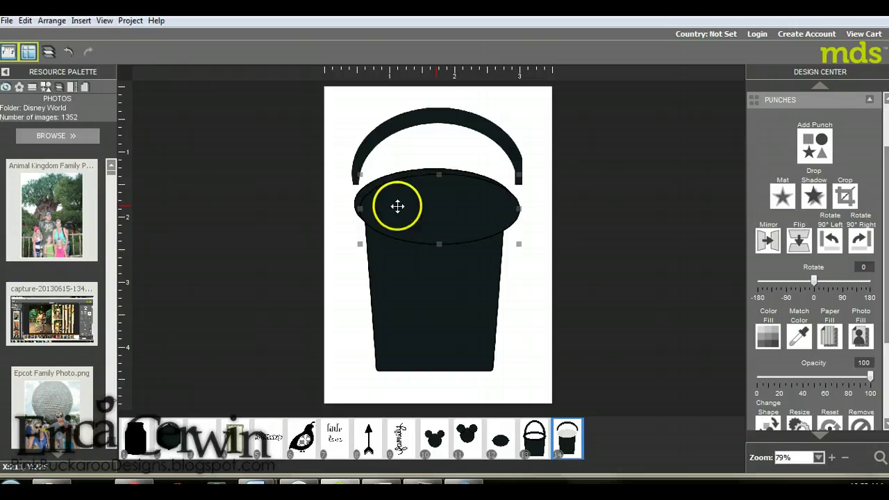
# - Shrink the oval inside the rim, fill it white, and widen it slightly
pyautogui.moveTo(359, 207); pyautogui.dragTo(382, 208)
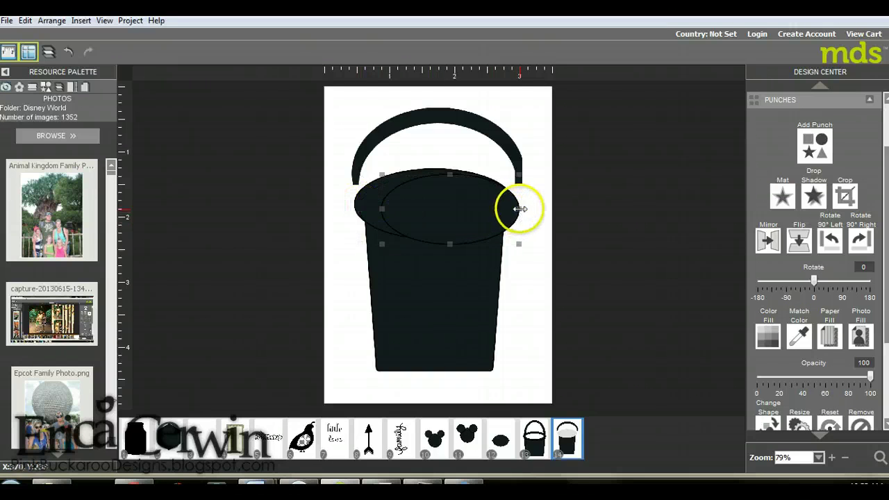
pyautogui.moveTo(517, 207); pyautogui.dragTo(501, 207)
pyautogui.moveTo(440, 247); pyautogui.dragTo(433, 210)
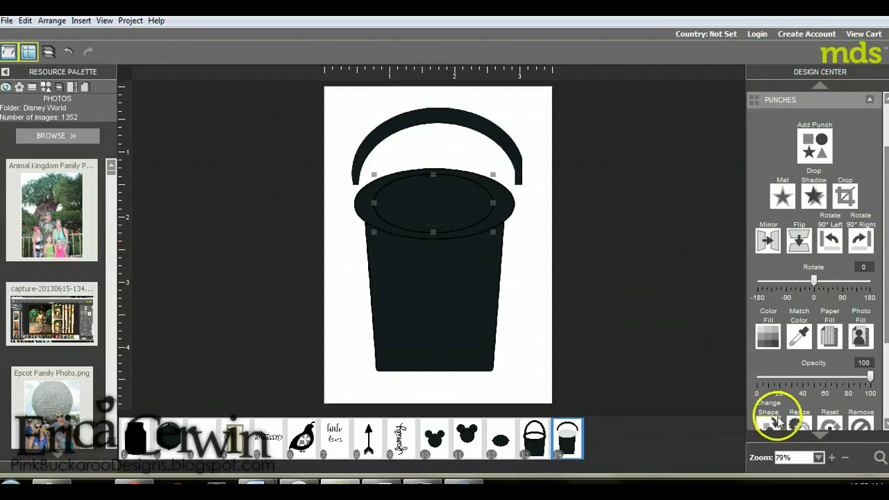
pyautogui.click(767, 333)
pyautogui.click(571, 277)
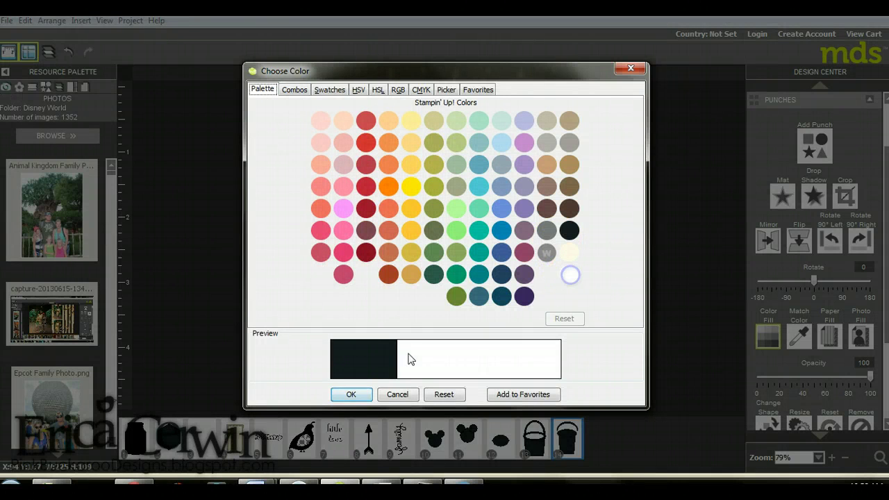
pyautogui.click(354, 394)
pyautogui.moveTo(377, 201); pyautogui.dragTo(370, 201)
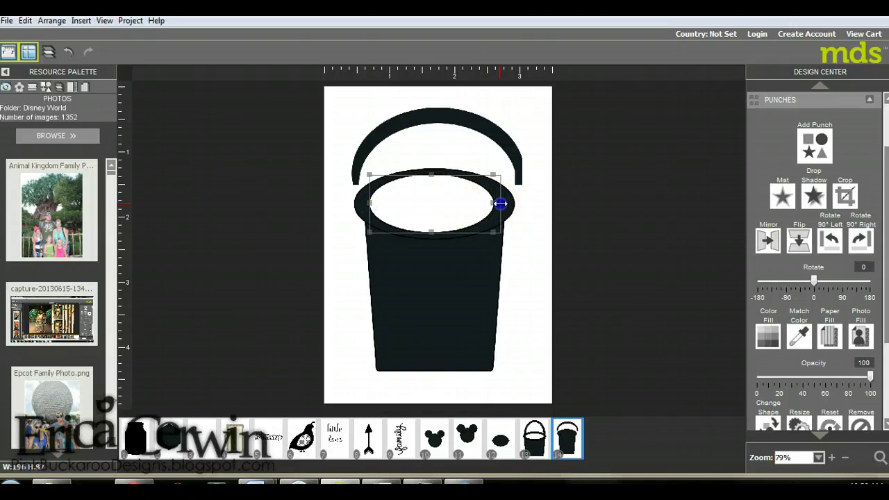
pyautogui.moveTo(500, 203); pyautogui.dragTo(501, 204)
# - Move the bucket handle down slightly
pyautogui.click(535, 260)
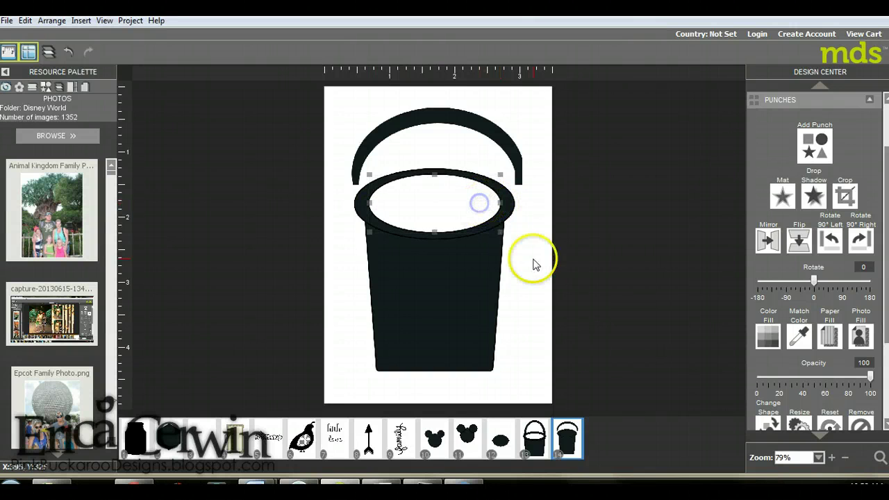
pyautogui.click(449, 109)
pyautogui.moveTo(448, 110); pyautogui.dragTo(447, 125)
# - Narrow the handle arc, raise its top, stretch it down onto the rim, then select the bucket body
pyautogui.moveTo(523, 188); pyautogui.dragTo(513, 192)
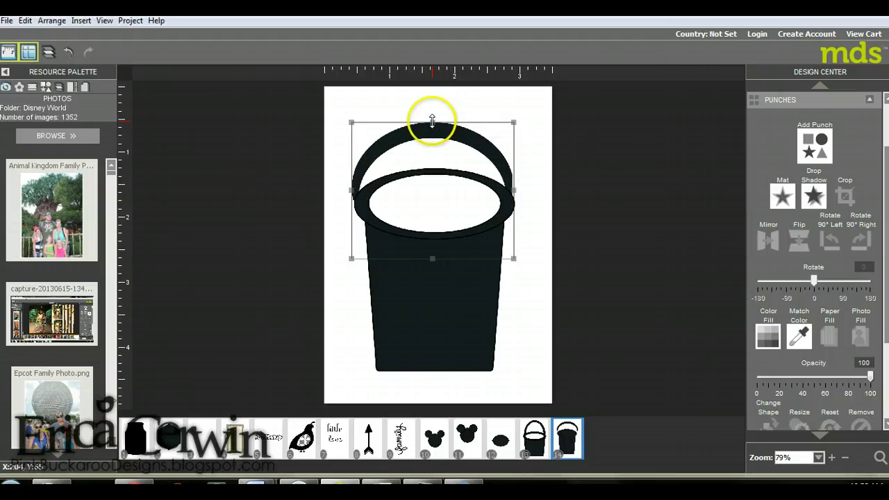
pyautogui.moveTo(432, 122); pyautogui.dragTo(431, 102)
pyautogui.click(352, 179)
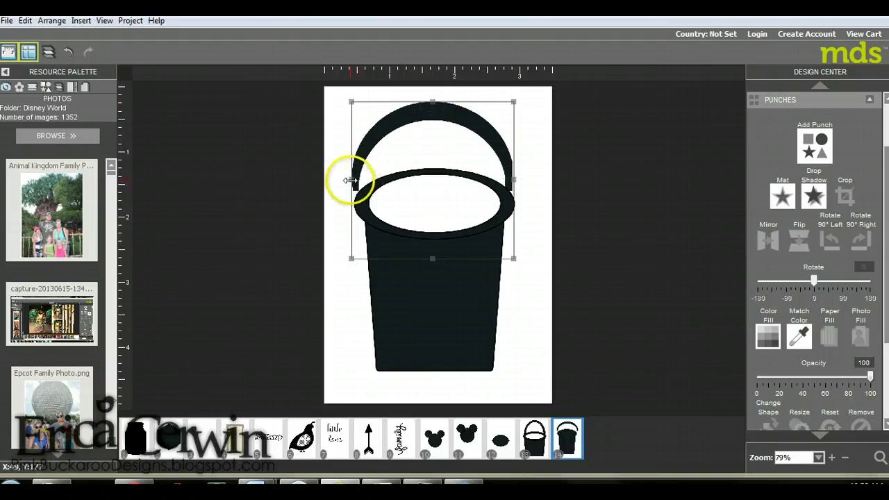
pyautogui.moveTo(431, 252); pyautogui.dragTo(431, 273)
pyautogui.click(441, 114)
pyautogui.moveTo(432, 102); pyautogui.dragTo(431, 93)
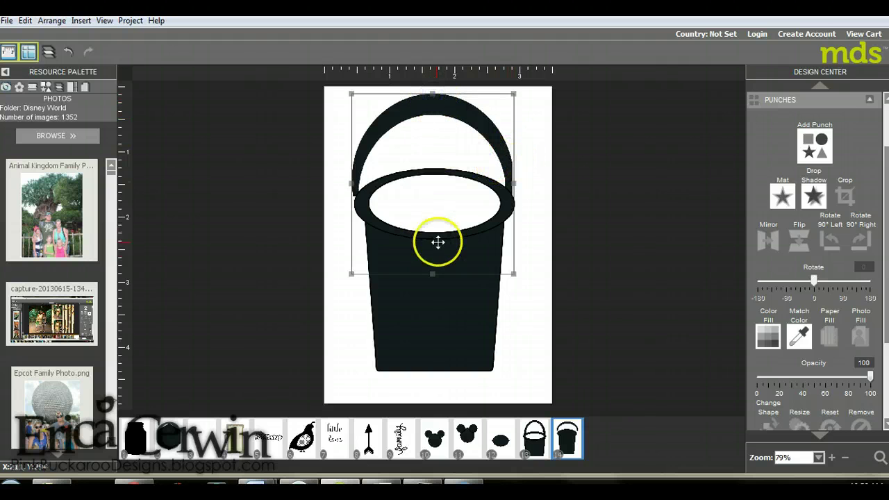
pyautogui.moveTo(433, 273); pyautogui.dragTo(433, 281)
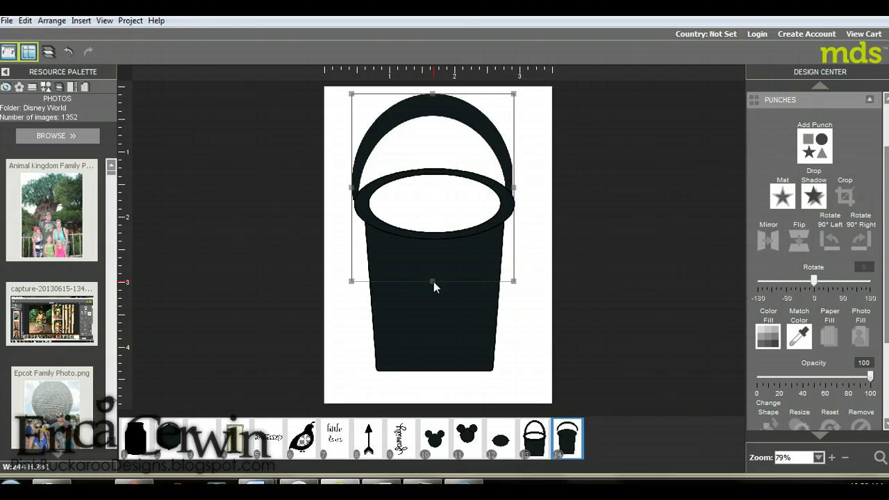
pyautogui.click(553, 223)
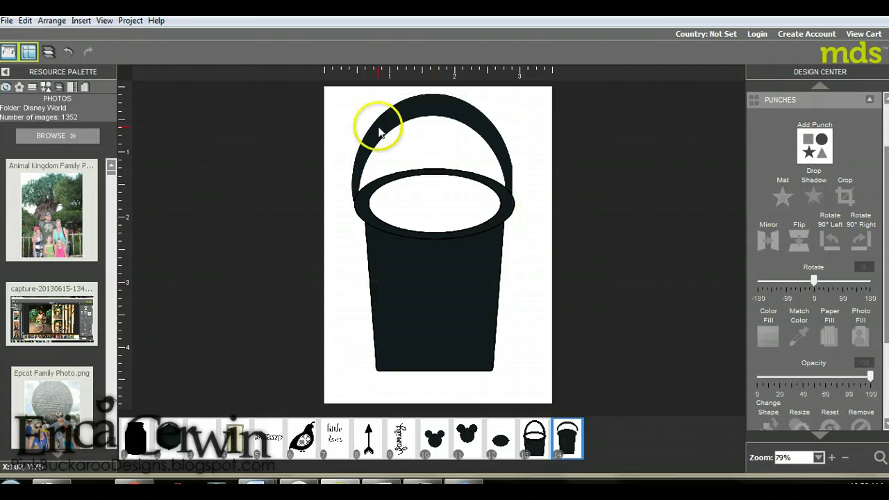
pyautogui.click(450, 304)
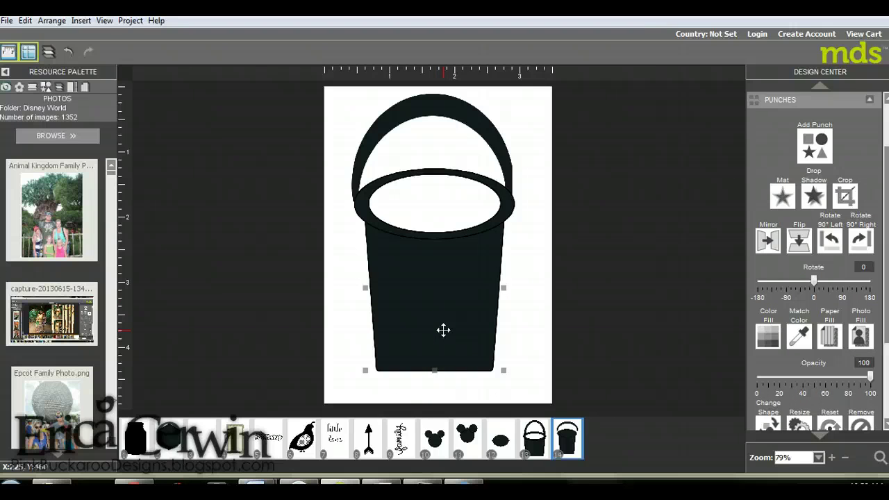
# - Choose Cupcake Base Punch from the punch shapes list and open it in the shape editor
pyautogui.click(815, 144)
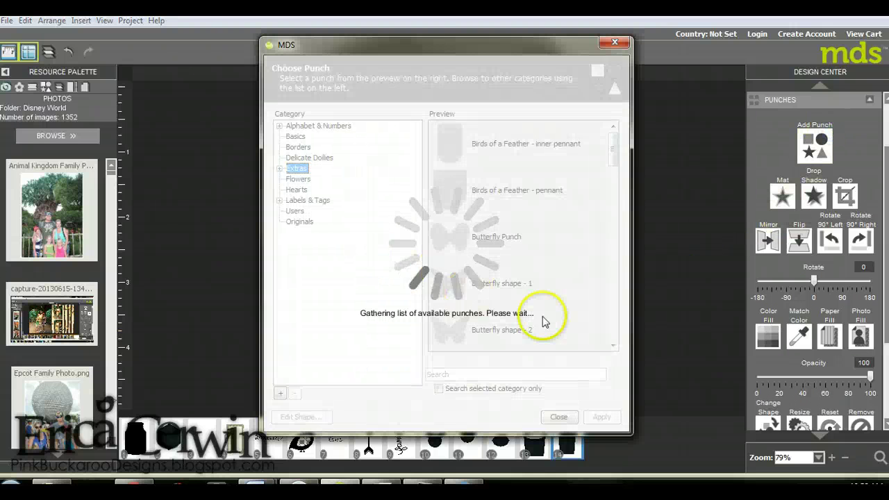
pyautogui.moveTo(613, 170); pyautogui.dragTo(612, 199)
pyautogui.click(462, 199)
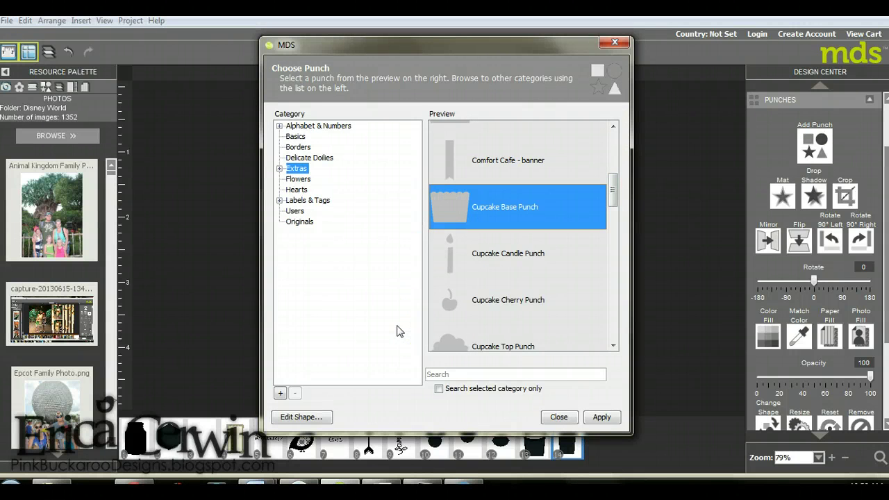
pyautogui.click(292, 418)
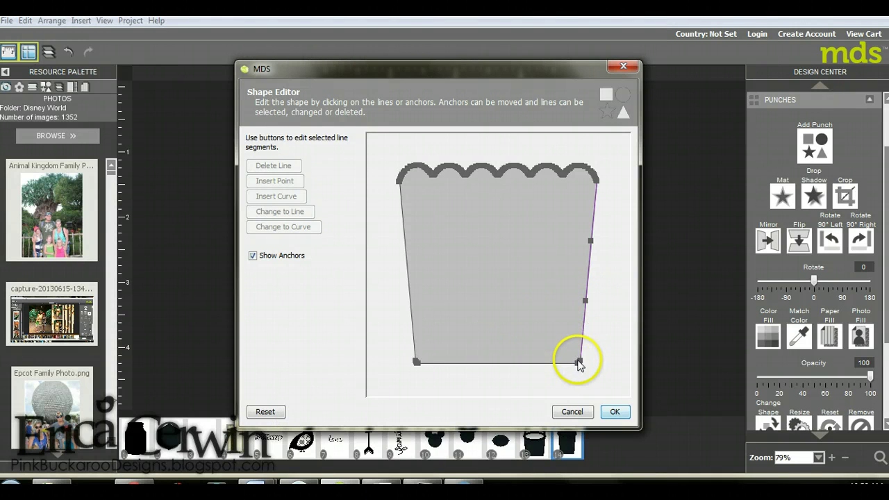
# - Pull the bottom corners and right-side points inward to taper the base into a bucket outline
pyautogui.moveTo(579, 361); pyautogui.dragTo(565, 362)
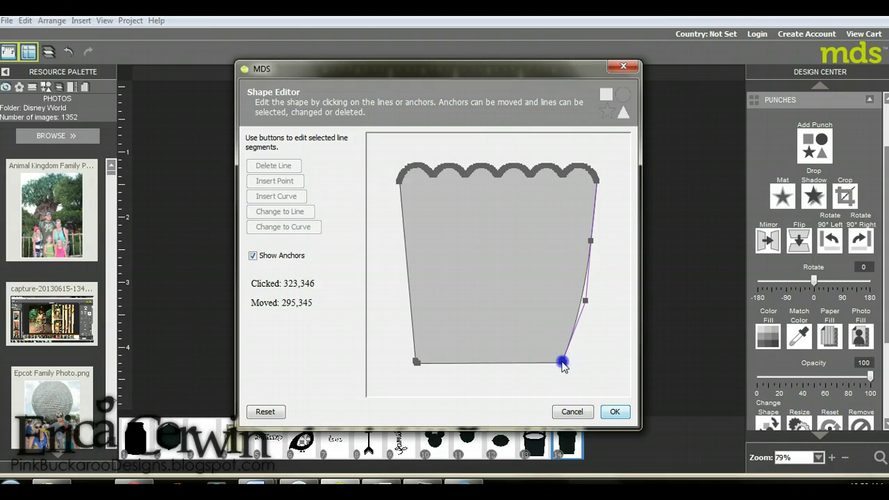
pyautogui.moveTo(585, 299); pyautogui.dragTo(575, 303)
pyautogui.moveTo(589, 240); pyautogui.dragTo(580, 243)
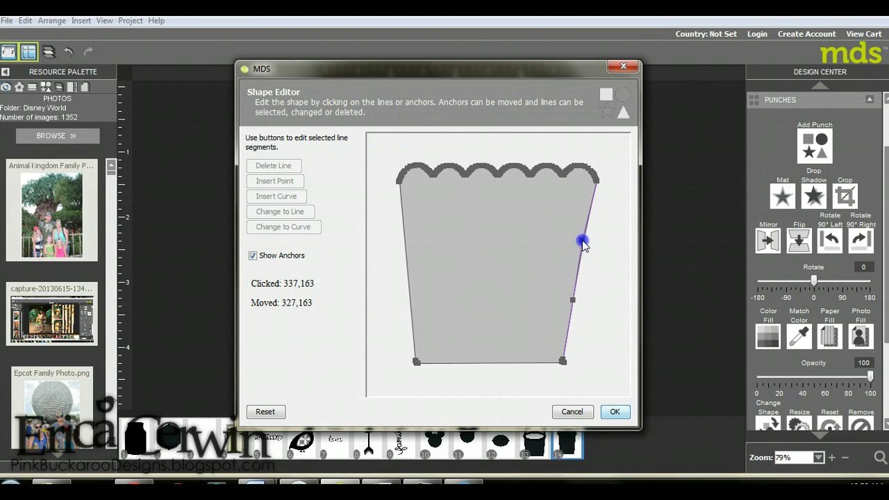
pyautogui.moveTo(416, 361); pyautogui.dragTo(428, 363)
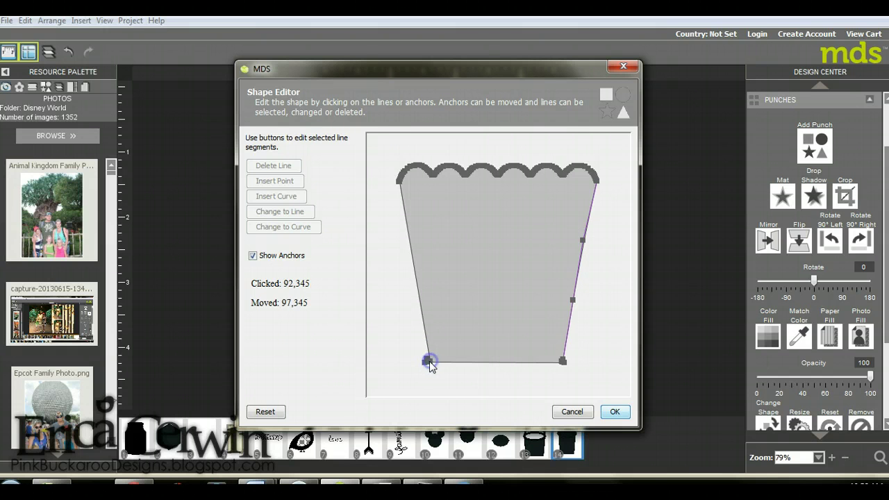
pyautogui.moveTo(428, 361); pyautogui.dragTo(426, 361)
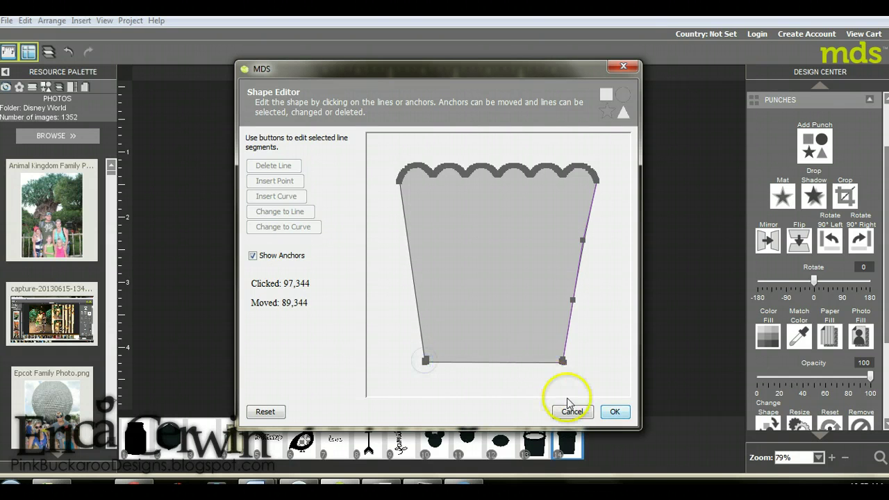
pyautogui.moveTo(597, 180); pyautogui.dragTo(595, 181)
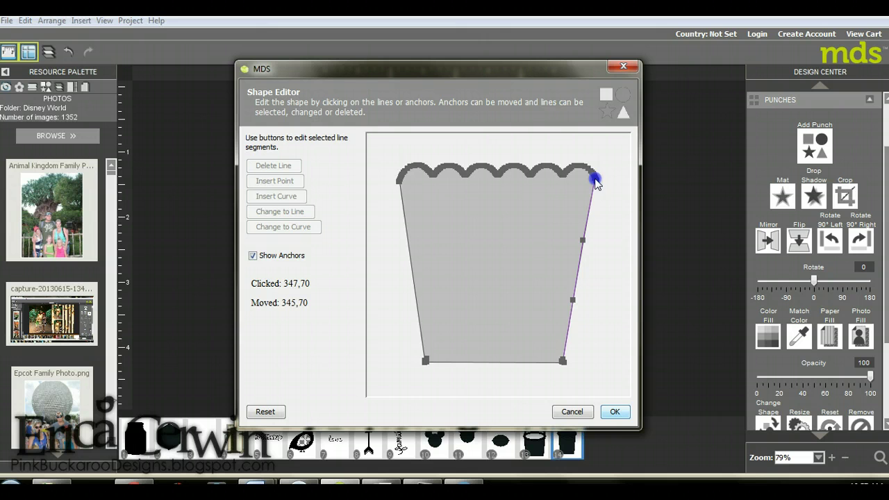
# - Save the edited outline as a new shape named Bucket and close the Shape Editor
pyautogui.click(614, 411)
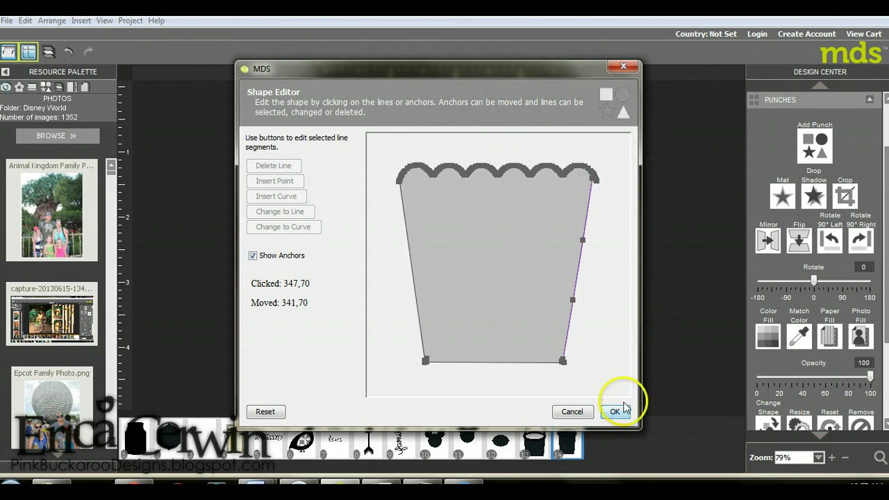
pyautogui.click(403, 248)
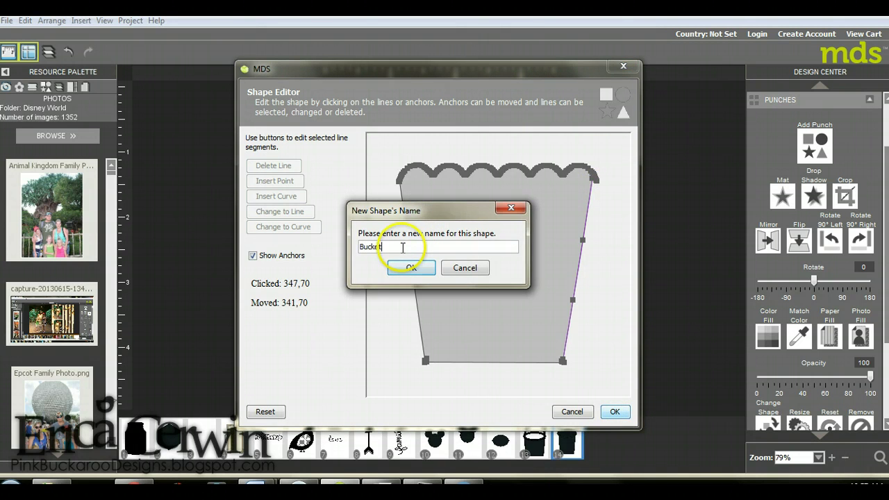
pyautogui.click(411, 267)
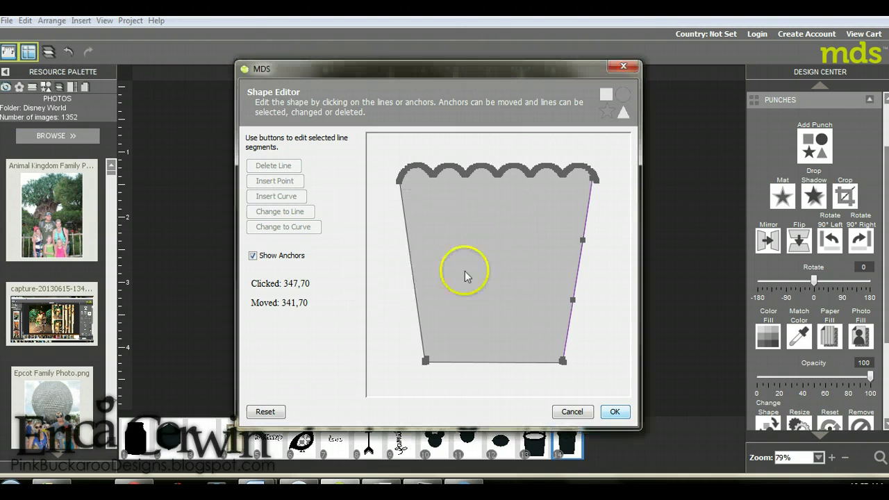
pyautogui.click(622, 67)
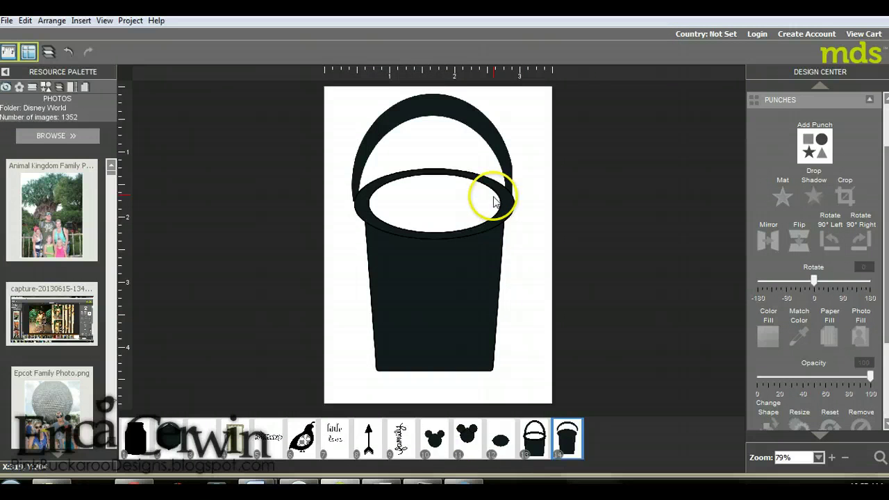
# - Move the bucket body up so it sits under the rim
pyautogui.click(442, 361)
pyautogui.moveTo(437, 368); pyautogui.dragTo(436, 347)
pyautogui.click(534, 257)
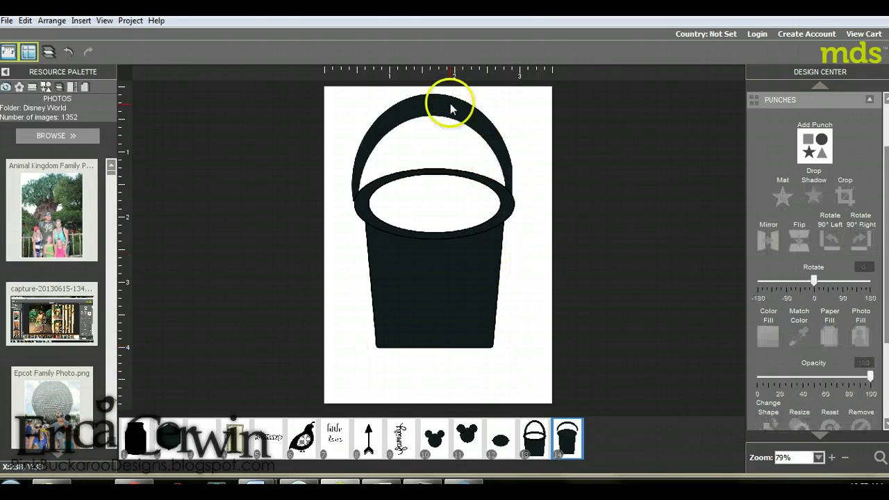
# - Raise the top edge of the handle slightly, then deselect it
pyautogui.click(447, 126)
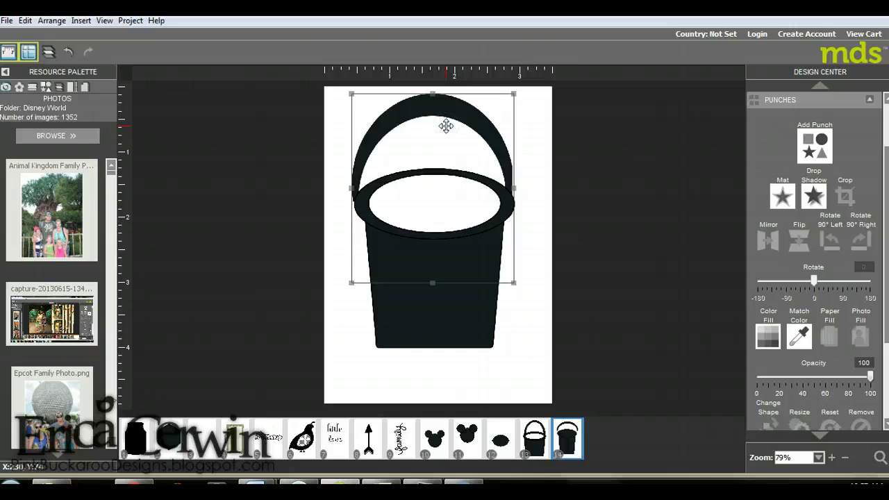
pyautogui.moveTo(446, 126)
pyautogui.mouseDown()
pyautogui.moveTo(433, 115)
pyautogui.moveTo(432, 134)
pyautogui.mouseUp()
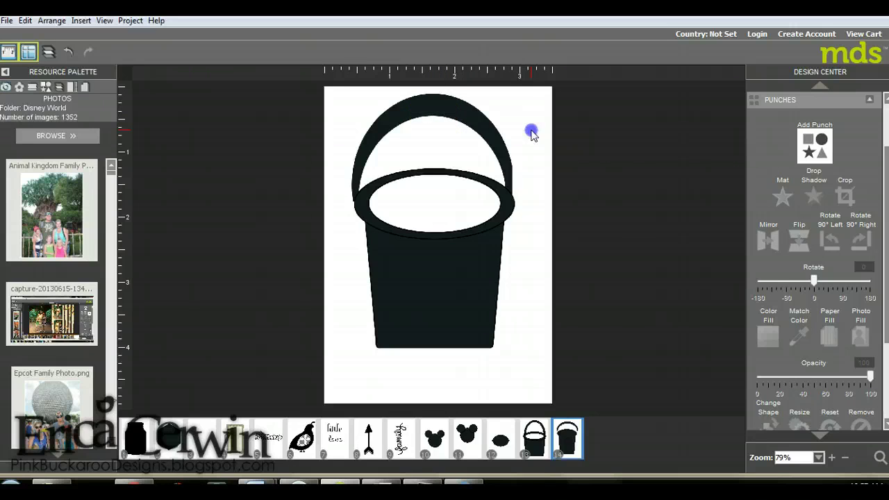
pyautogui.click(421, 134)
pyautogui.click(432, 116)
pyautogui.moveTo(431, 115); pyautogui.dragTo(432, 111)
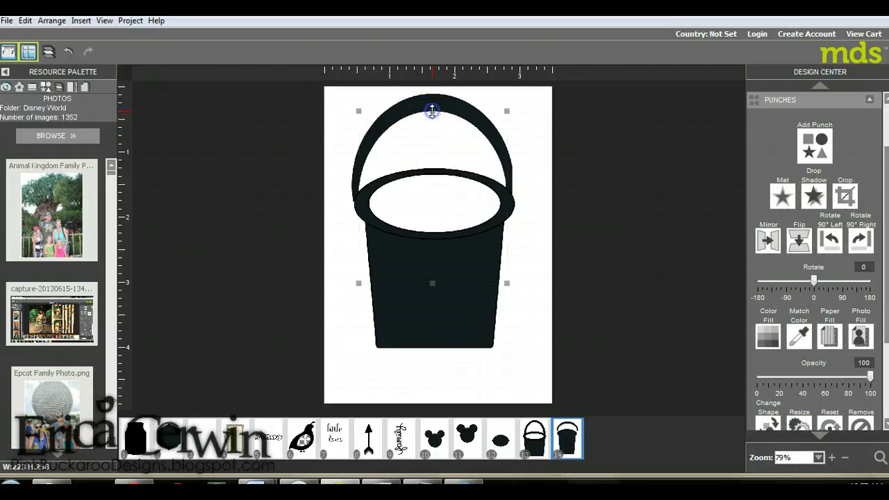
pyautogui.click(534, 138)
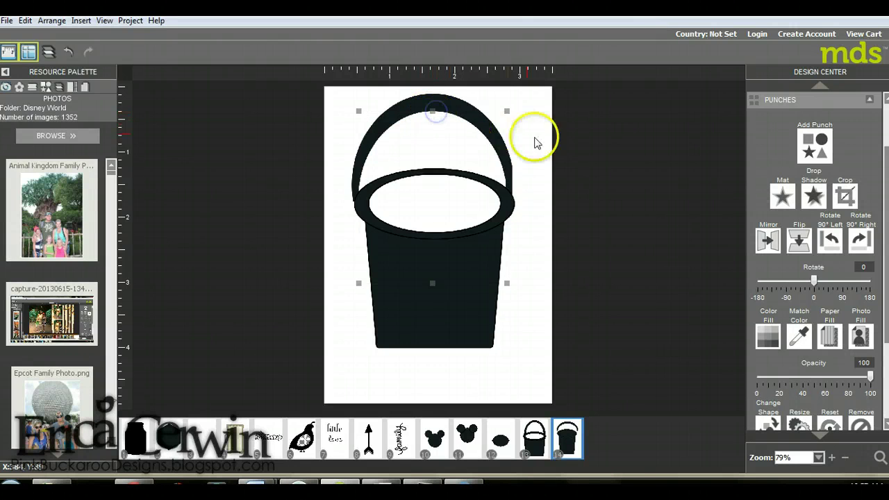
pyautogui.click(502, 153)
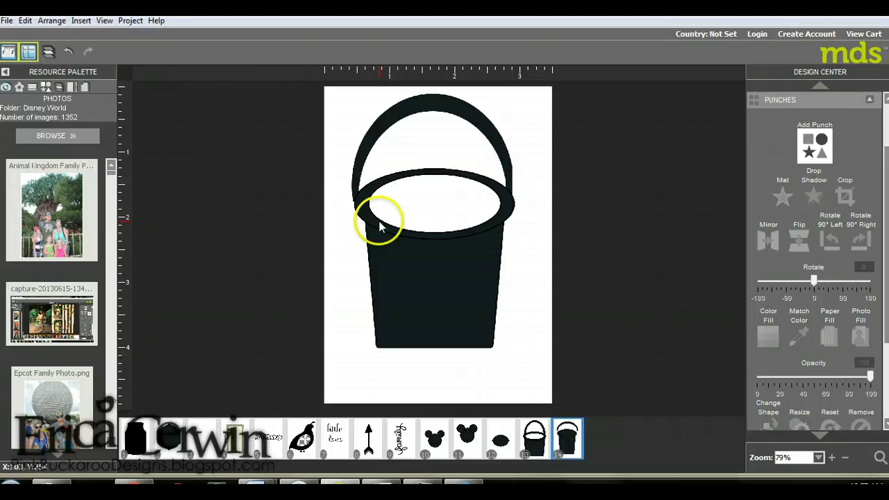
# - Save the My Digital Studio project
pyautogui.click(125, 21)
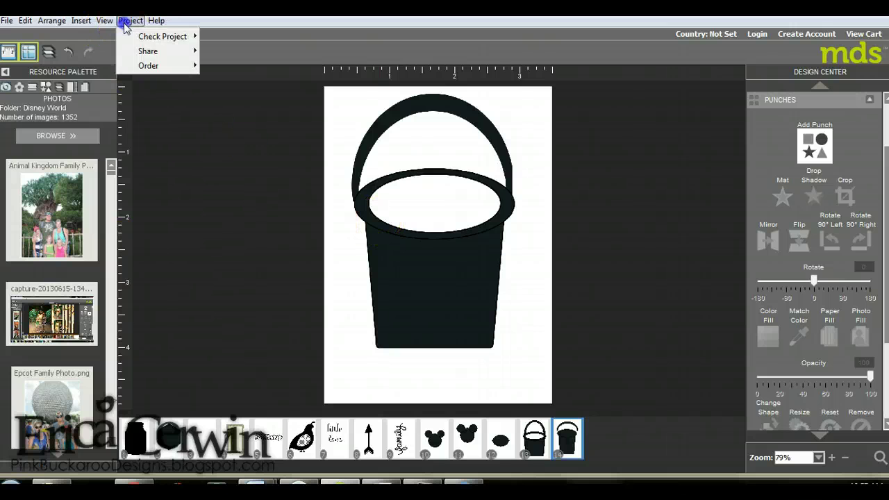
pyautogui.press('Escape')
pyautogui.click(6, 20)
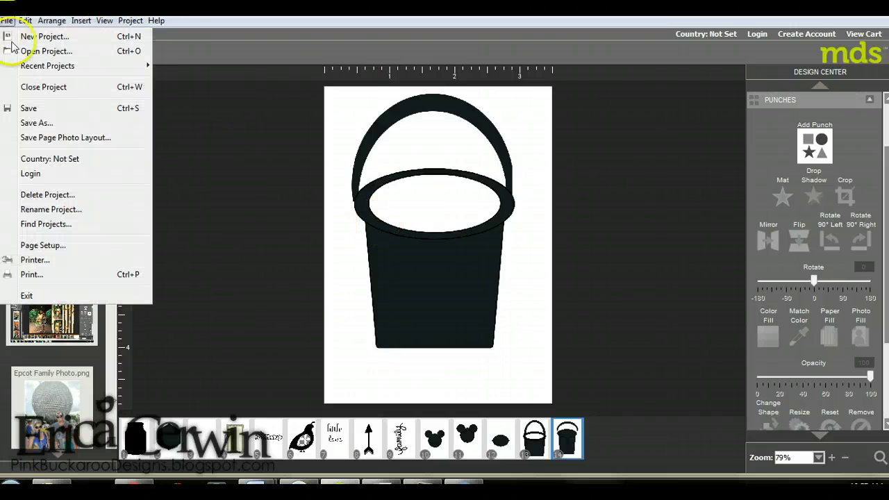
pyautogui.click(28, 107)
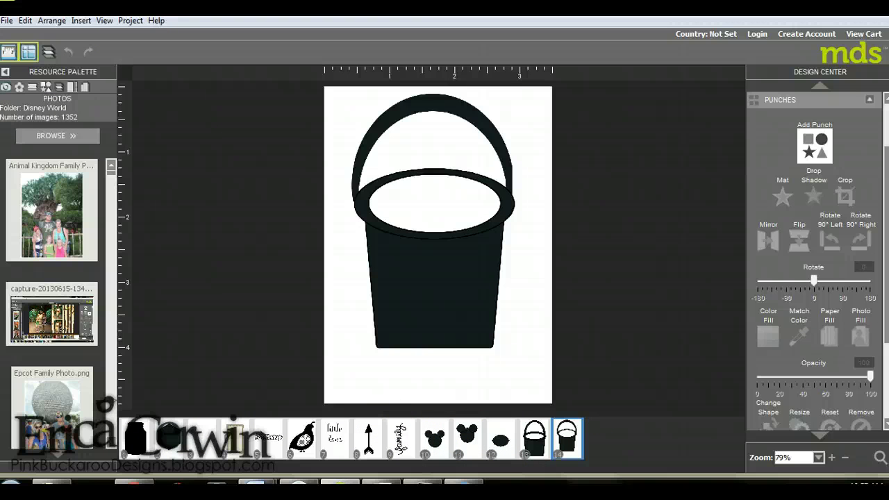
# - Start the Photo Export Wizard with only page 13 selected for export
pyautogui.click(130, 20)
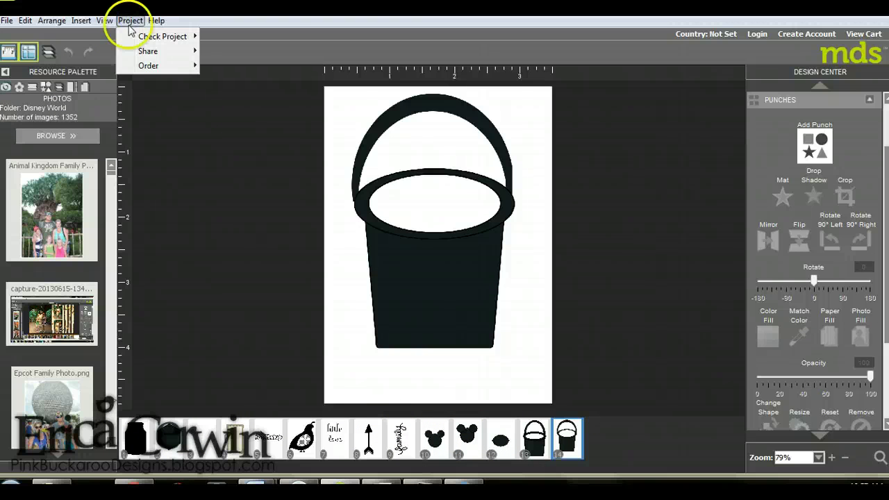
pyautogui.moveTo(147, 55)
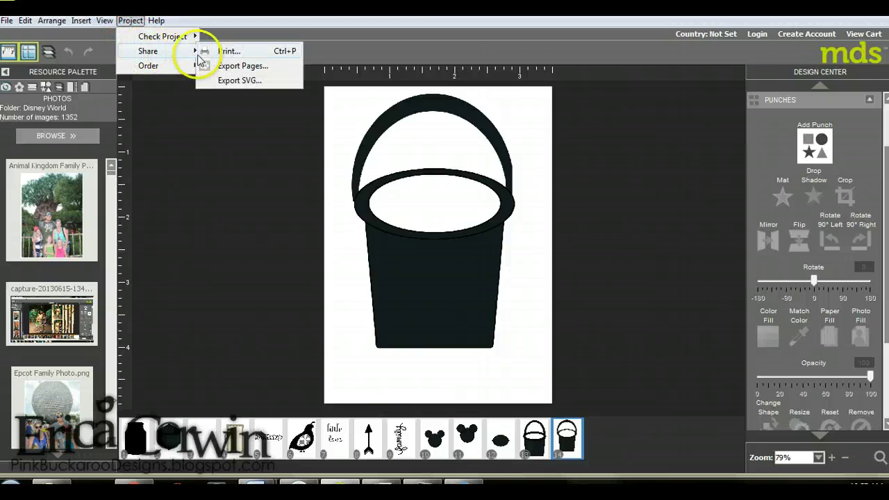
pyautogui.click(230, 70)
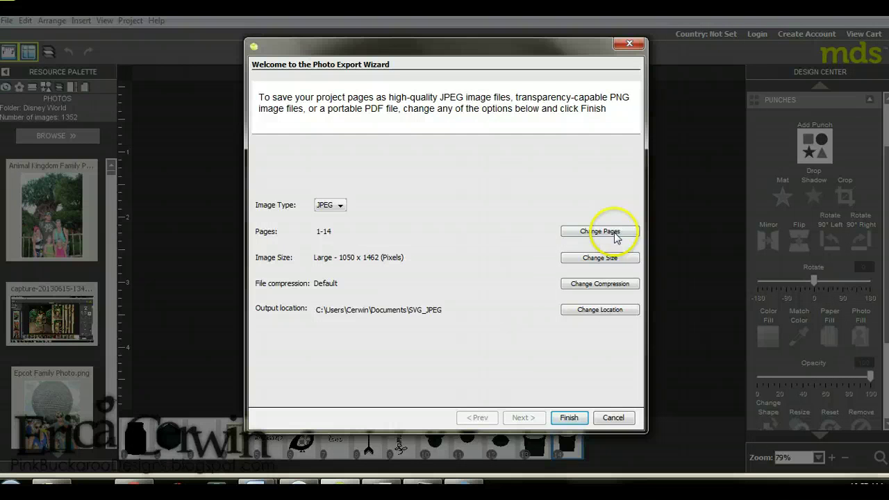
pyautogui.click(592, 232)
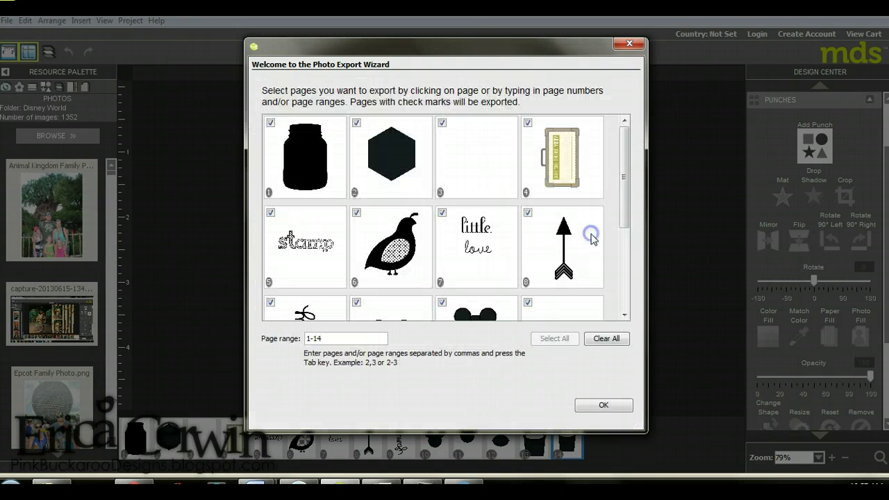
pyautogui.click(606, 339)
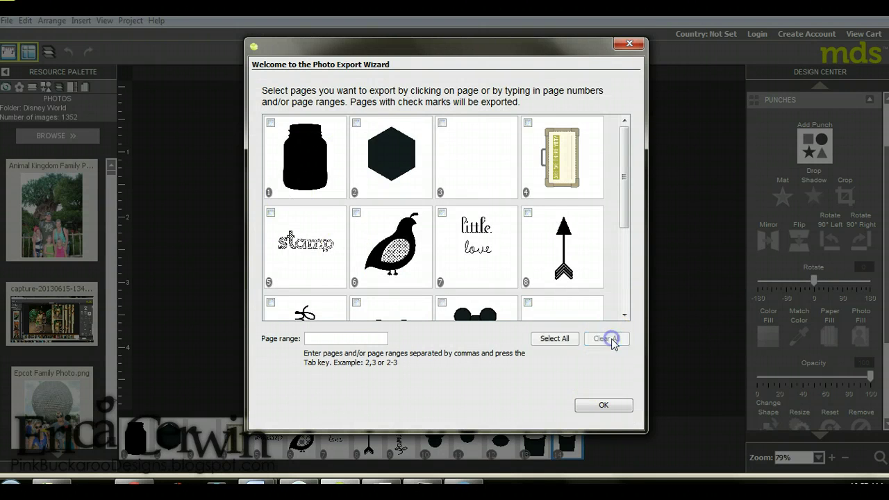
pyautogui.moveTo(623, 175); pyautogui.dragTo(624, 278)
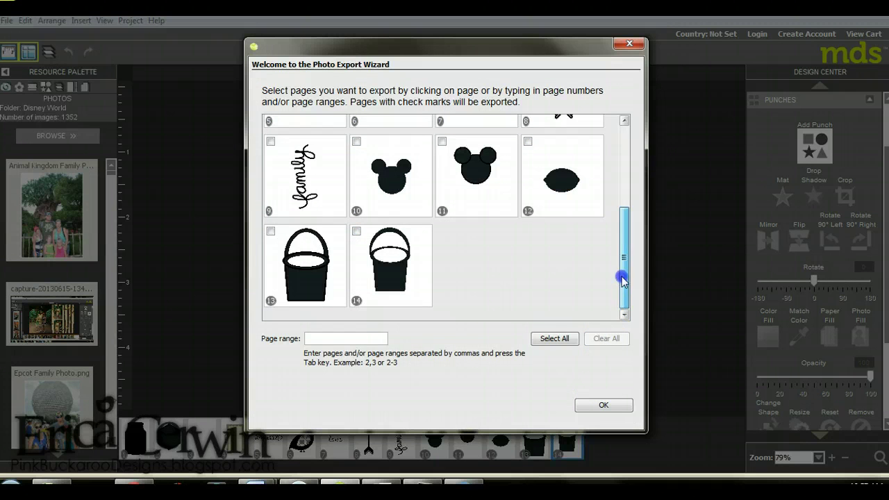
pyautogui.click(271, 231)
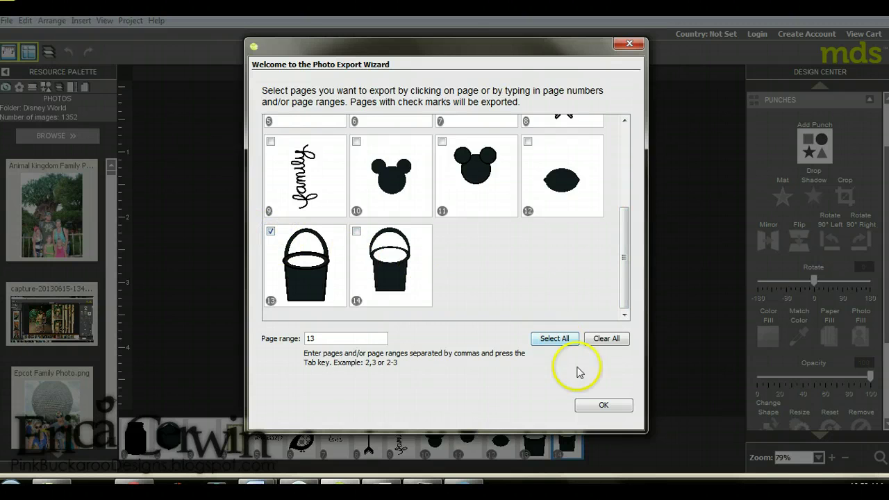
pyautogui.click(601, 406)
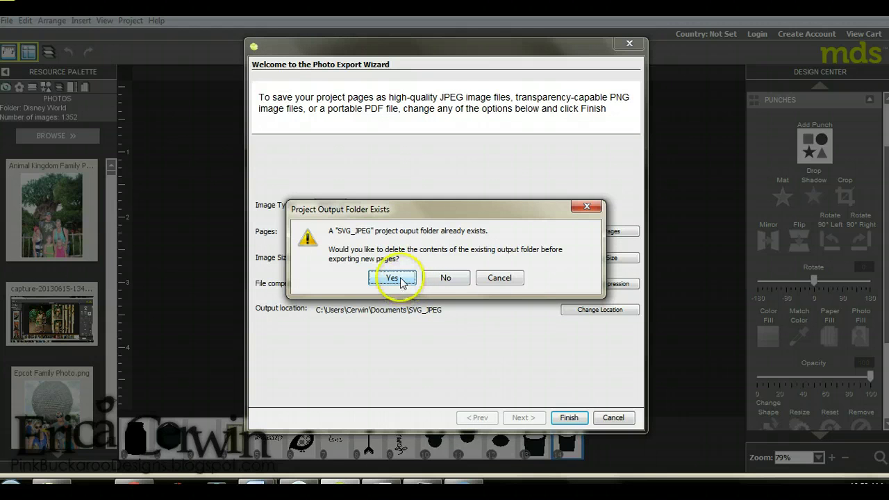
# - Export as JPEG into SVG_JPEG, keeping the folder's existing contents
pyautogui.click(393, 278)
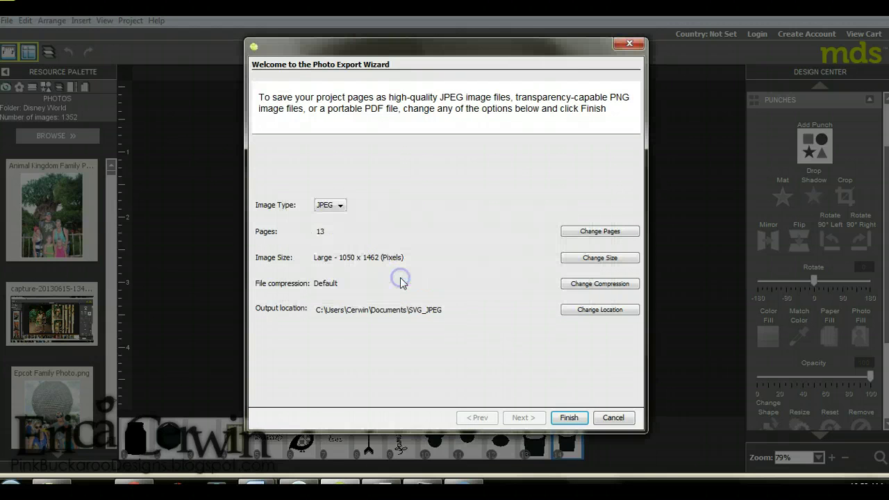
pyautogui.click(341, 206)
pyautogui.click(341, 207)
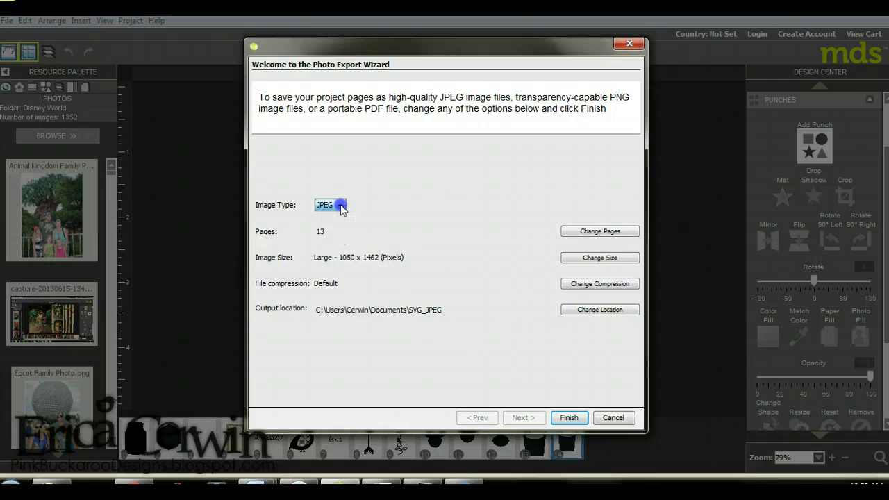
pyautogui.click(340, 206)
pyautogui.click(337, 219)
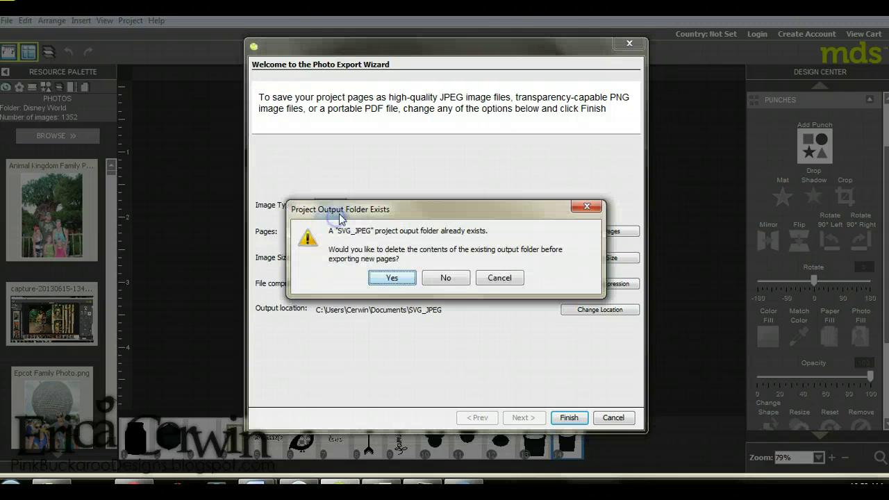
pyautogui.click(443, 276)
pyautogui.click(566, 417)
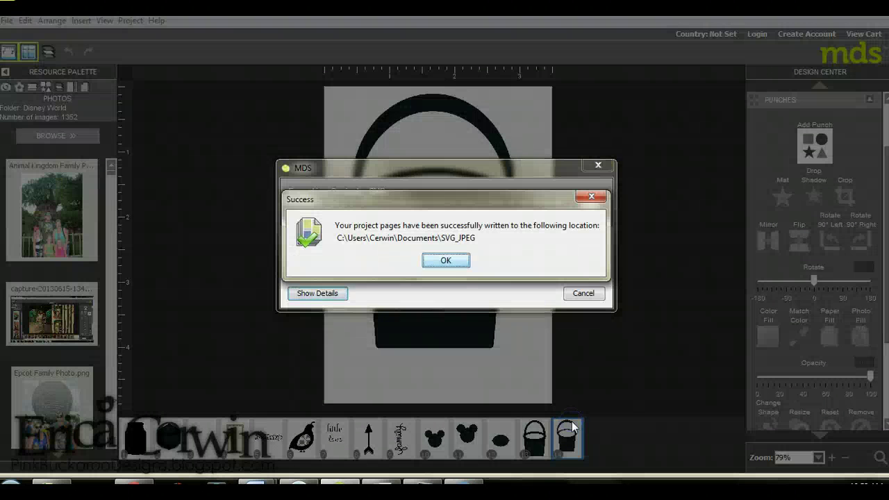
pyautogui.click(450, 262)
pyautogui.click(436, 455)
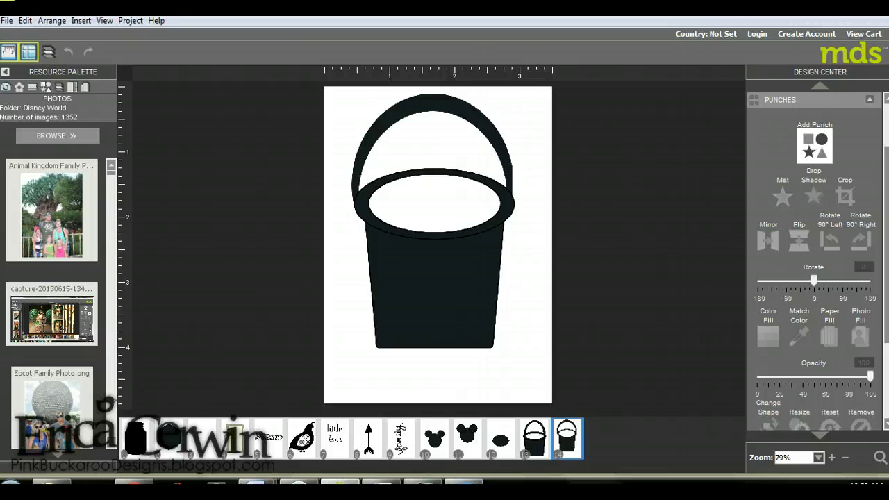
# - In Silhouette Studio, drag the old bucket image off the mat to the left
pyautogui.moveTo(421, 486)
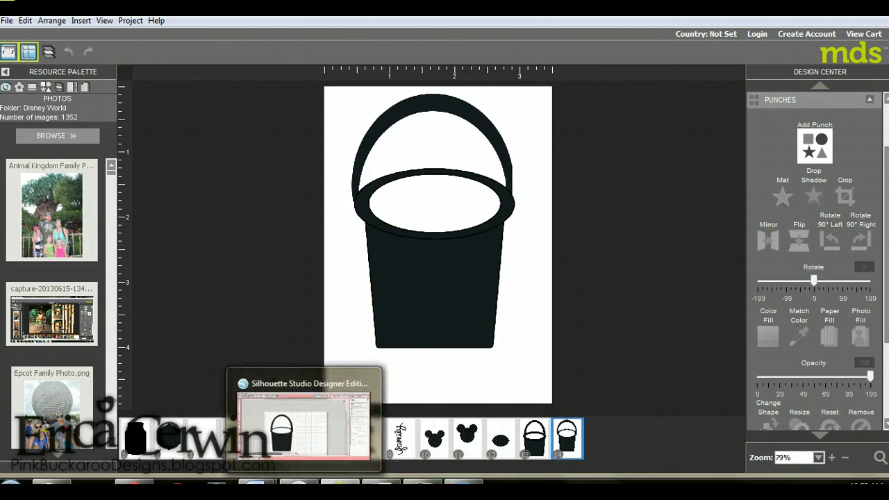
pyautogui.click(300, 486)
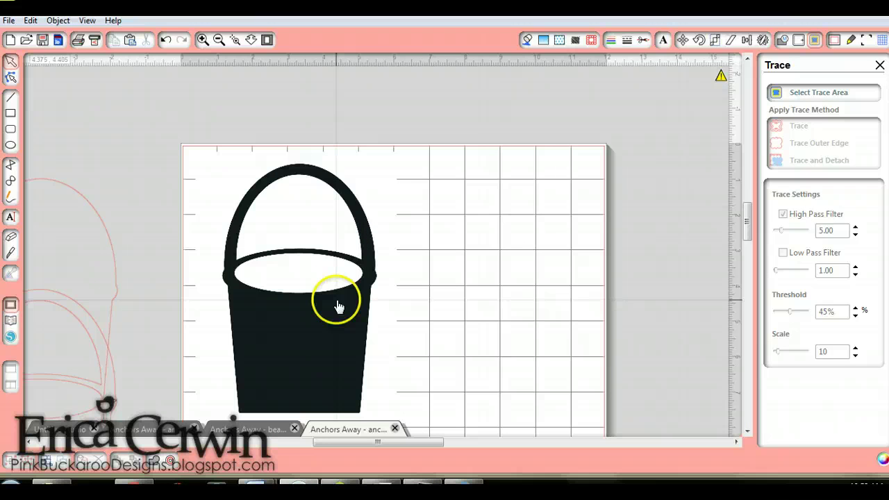
pyautogui.moveTo(744, 212); pyautogui.dragTo(749, 236)
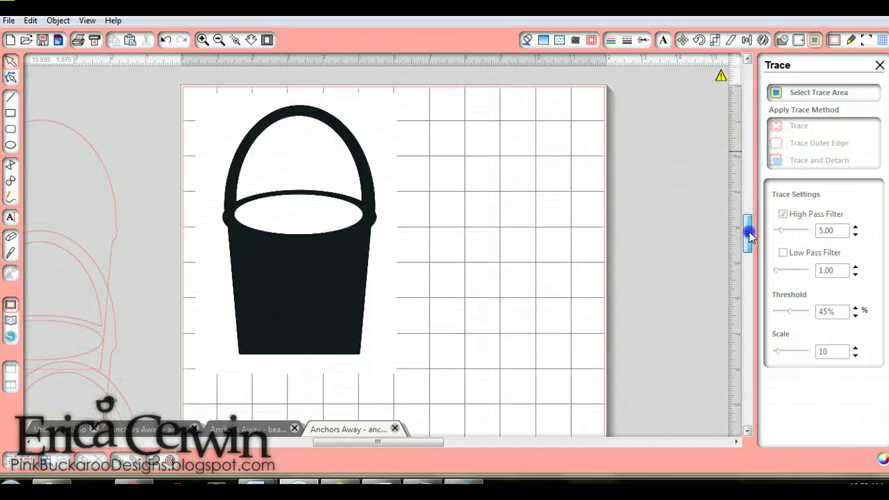
pyautogui.click(334, 217)
pyautogui.moveTo(332, 219); pyautogui.dragTo(90, 192)
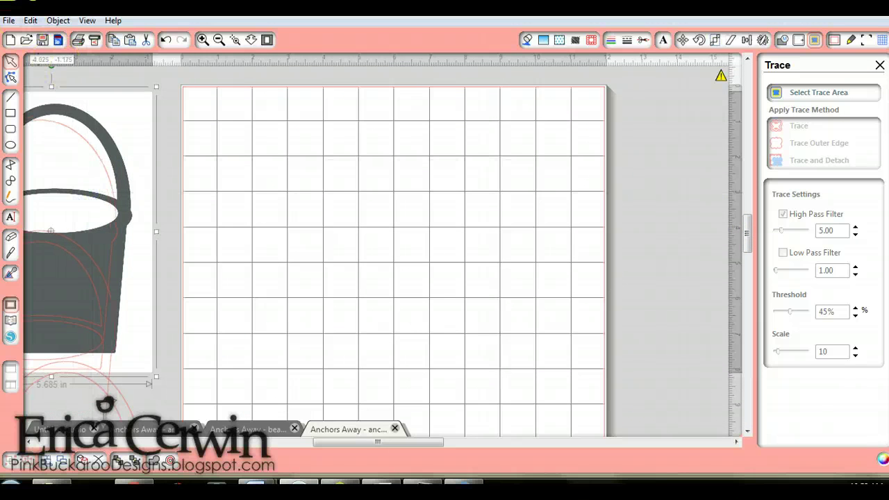
# - Merge the SVG-013 JPEG from the Originals folder into the design
pyautogui.click(8, 20)
pyautogui.click(25, 70)
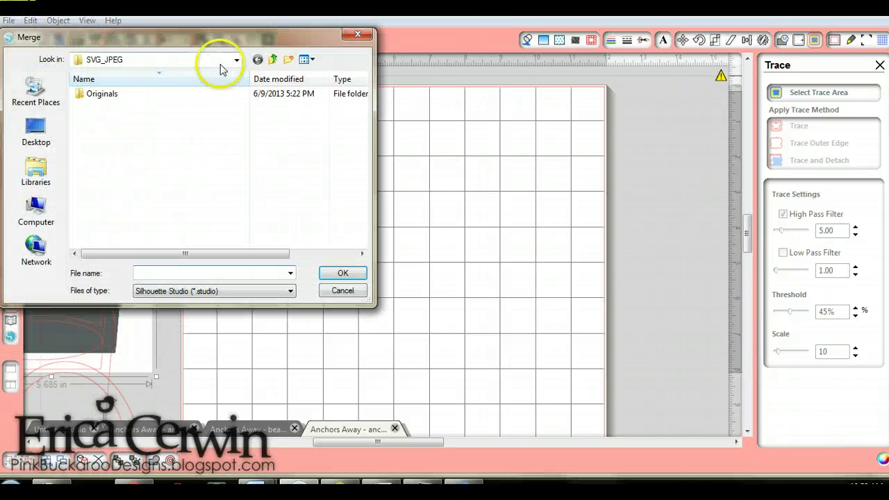
pyautogui.click(237, 96)
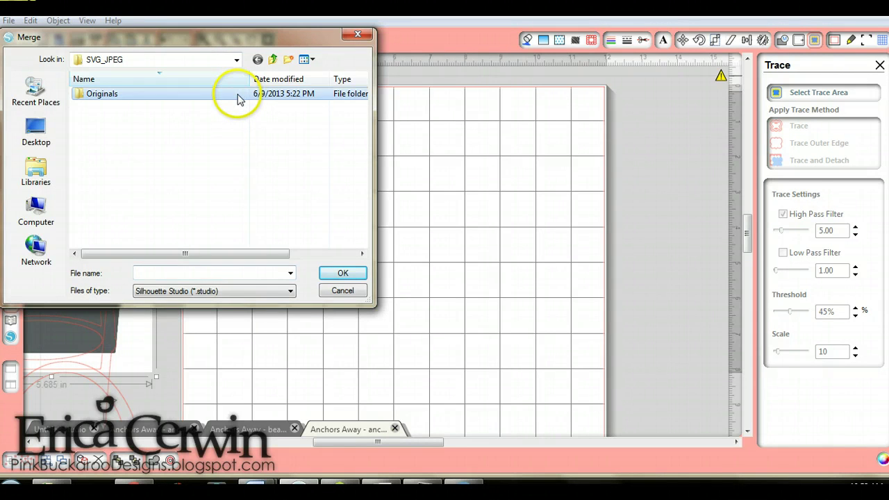
pyautogui.click(291, 293)
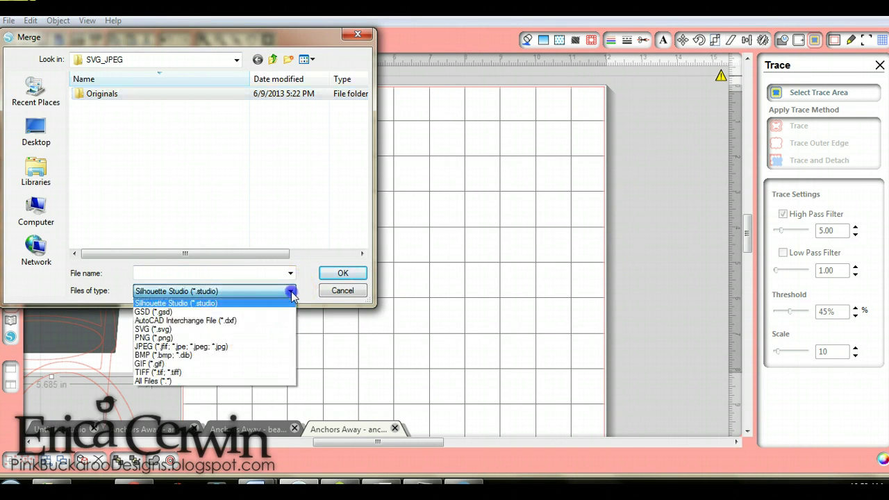
pyautogui.click(270, 346)
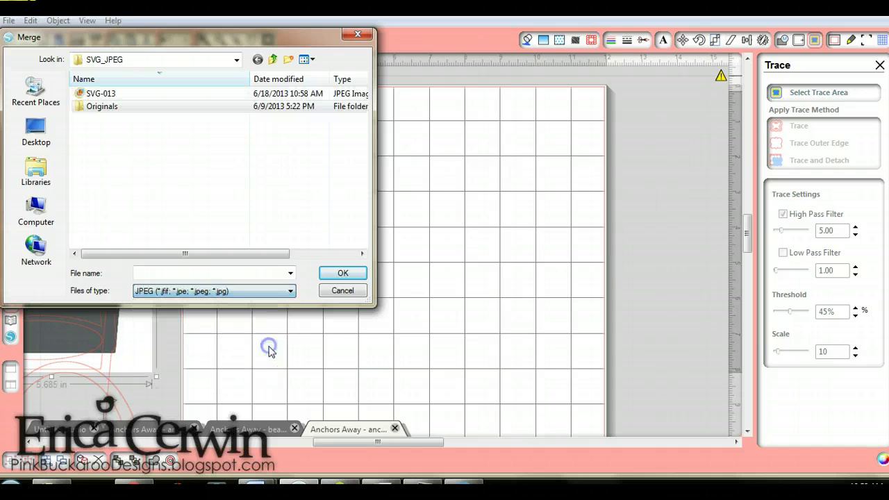
pyautogui.doubleClick(111, 96)
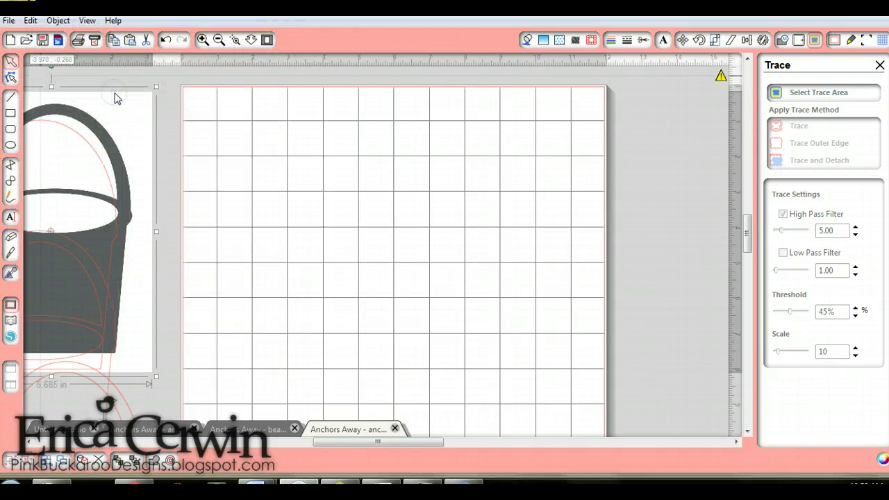
# - Place the merged bucket at the mat's upper left, resized to 4.885 × 7.095 in
pyautogui.click(253, 226)
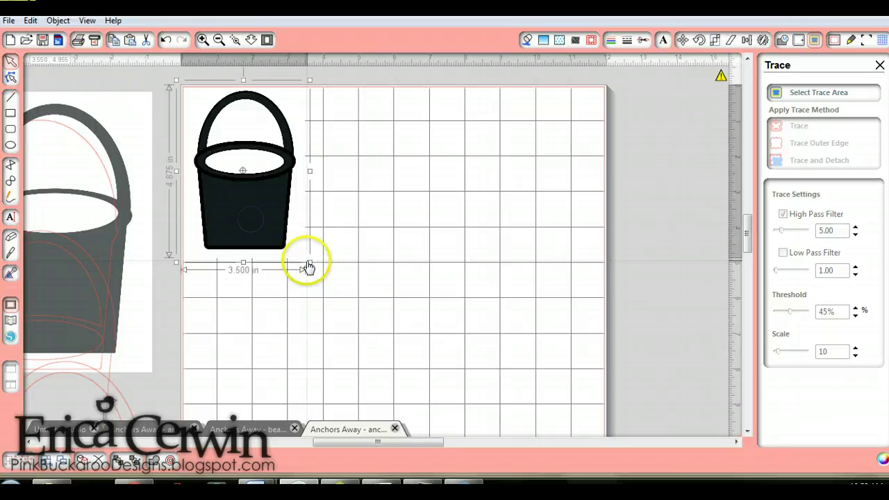
pyautogui.click(308, 263)
pyautogui.moveTo(308, 263); pyautogui.dragTo(393, 364)
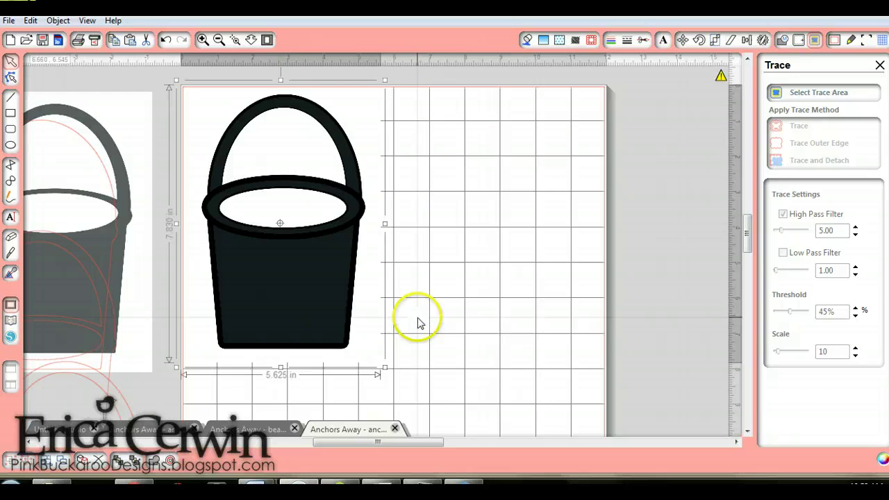
pyautogui.moveTo(281, 367)
pyautogui.mouseDown()
pyautogui.moveTo(280, 346)
pyautogui.moveTo(280, 379)
pyautogui.mouseUp()
pyautogui.moveTo(386, 379); pyautogui.dragTo(354, 345)
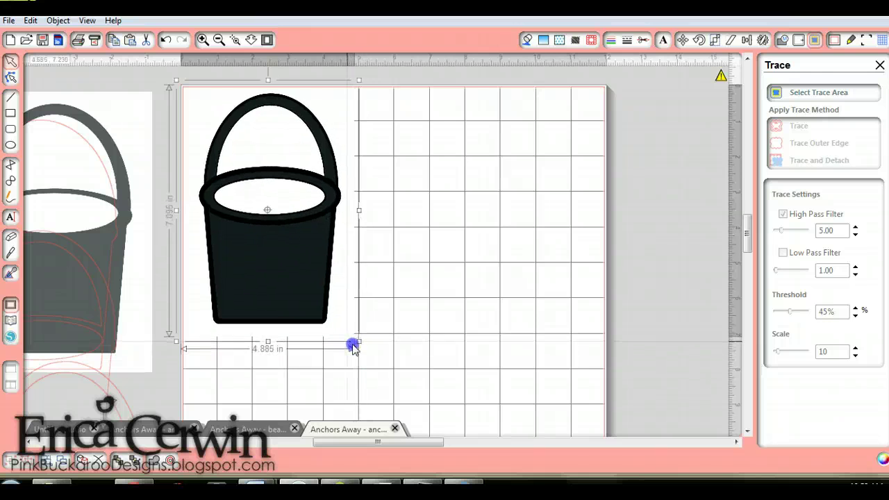
pyautogui.moveTo(320, 300); pyautogui.dragTo(329, 305)
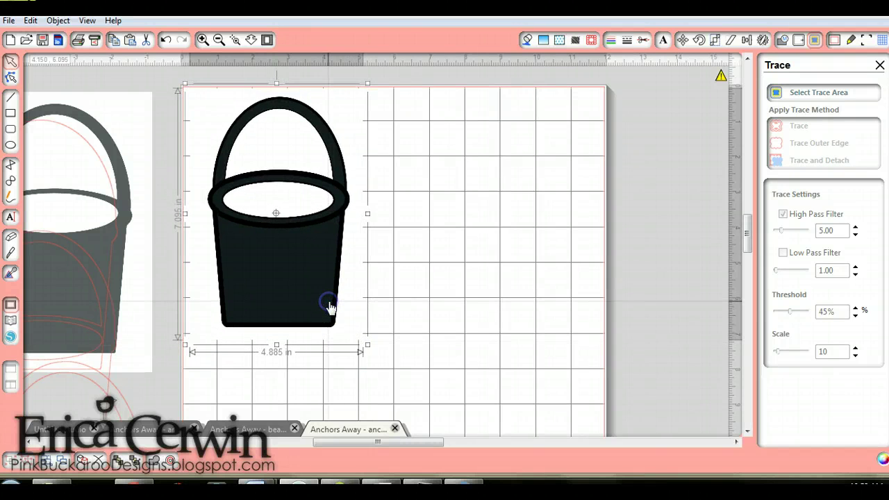
pyautogui.click(442, 281)
pyautogui.click(315, 268)
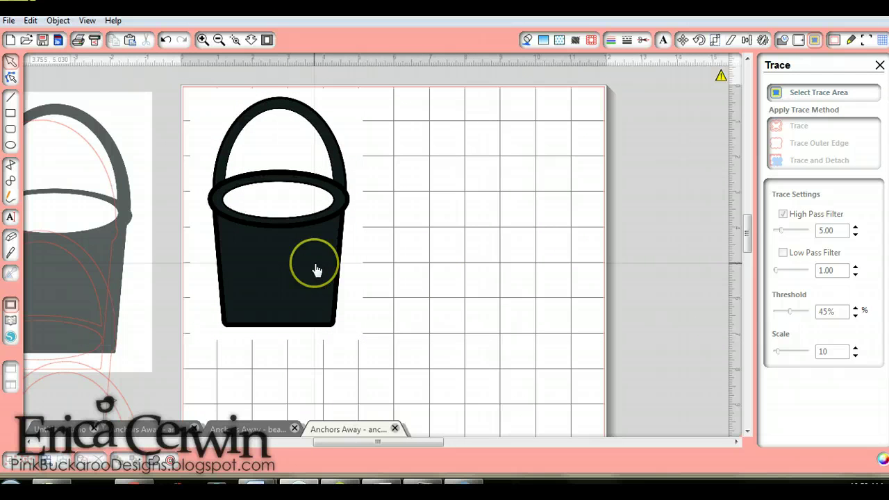
# - Draw a trace area around the whole bucket and run a trial trace, zooming in to check it
pyautogui.click(810, 93)
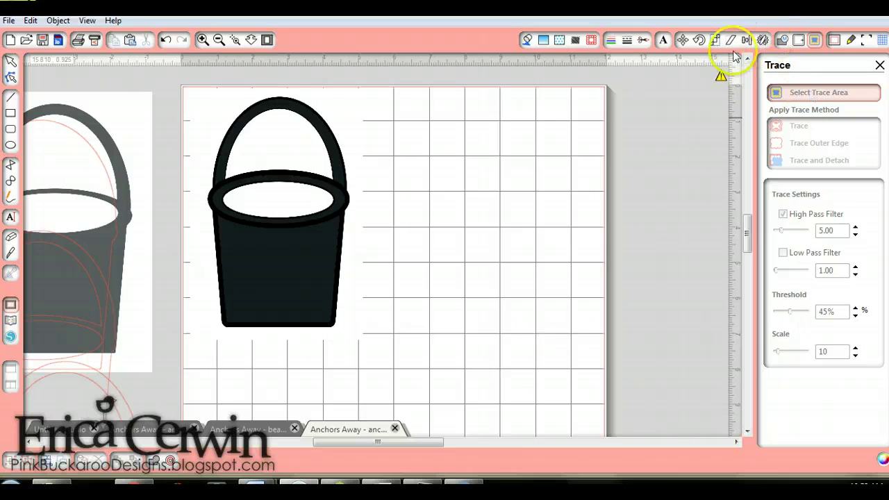
pyautogui.moveTo(722, 76)
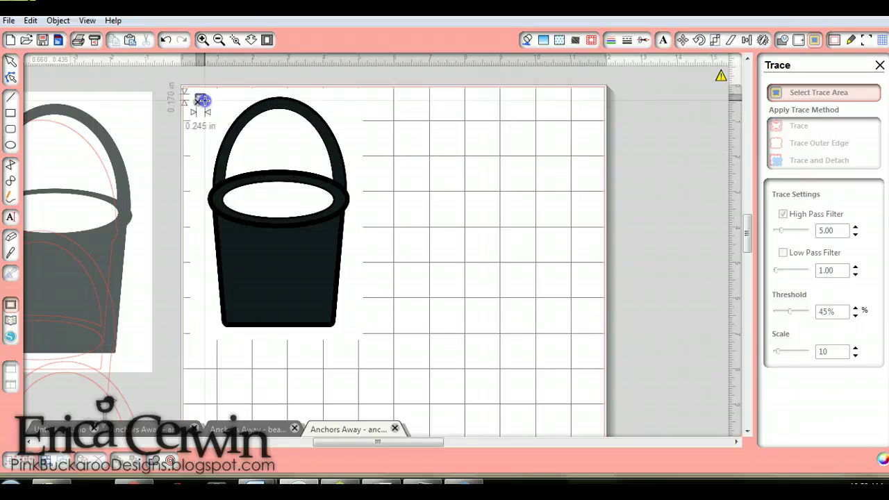
pyautogui.moveTo(196, 96); pyautogui.dragTo(381, 338)
pyautogui.click(352, 312)
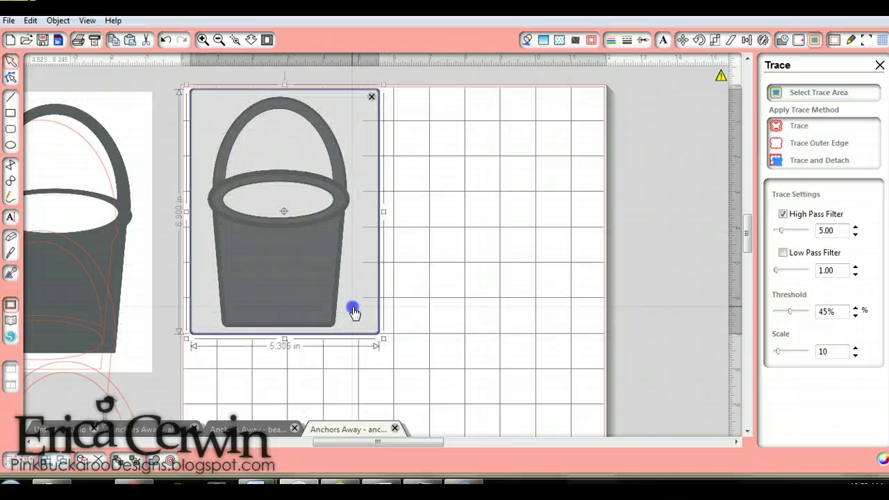
pyautogui.click(798, 127)
pyautogui.moveTo(354, 226); pyautogui.dragTo(538, 231)
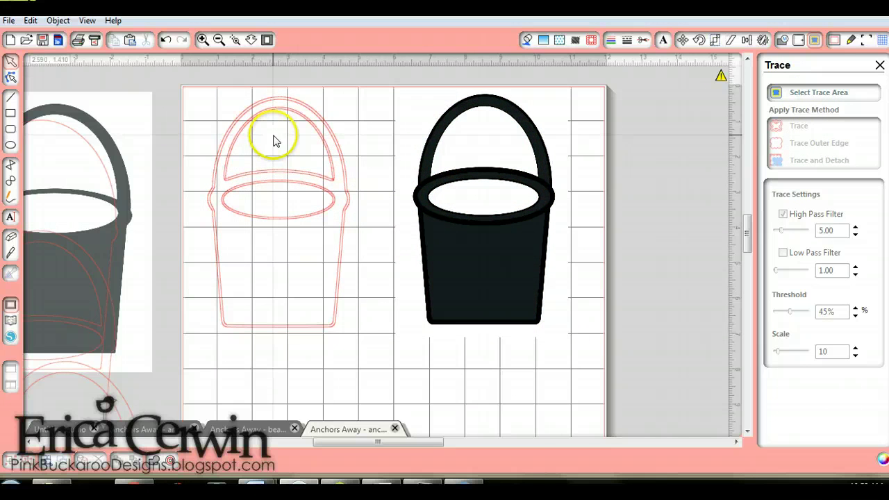
pyautogui.click(202, 40)
pyautogui.click(202, 40)
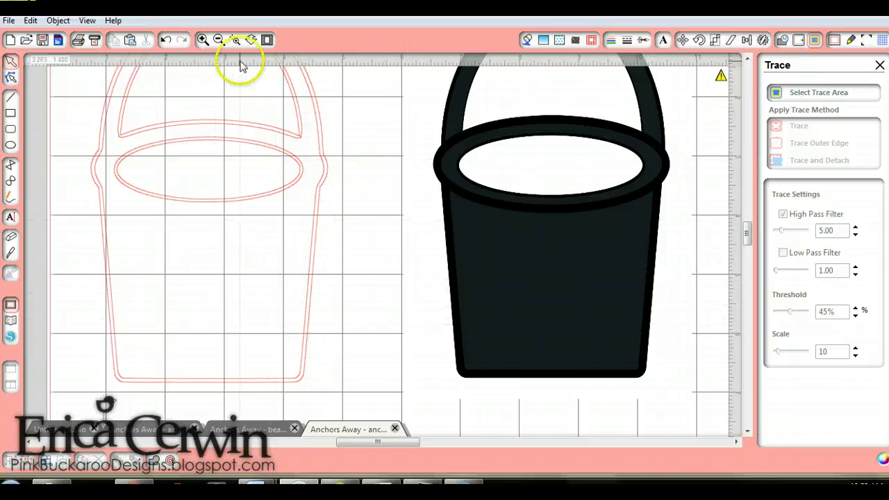
# - Undo five times to revert the trial trace back to the trace-area preview
pyautogui.click(167, 41)
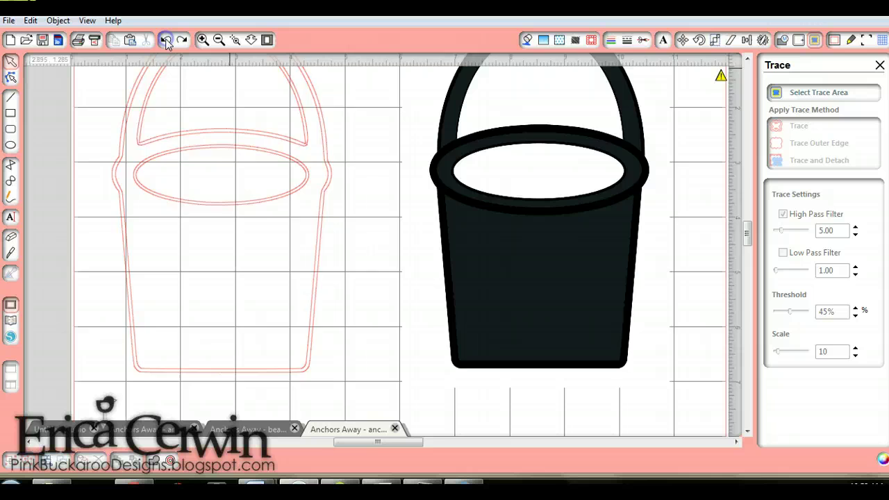
pyautogui.click(167, 41)
pyautogui.click(167, 40)
pyautogui.click(167, 40)
pyautogui.click(166, 40)
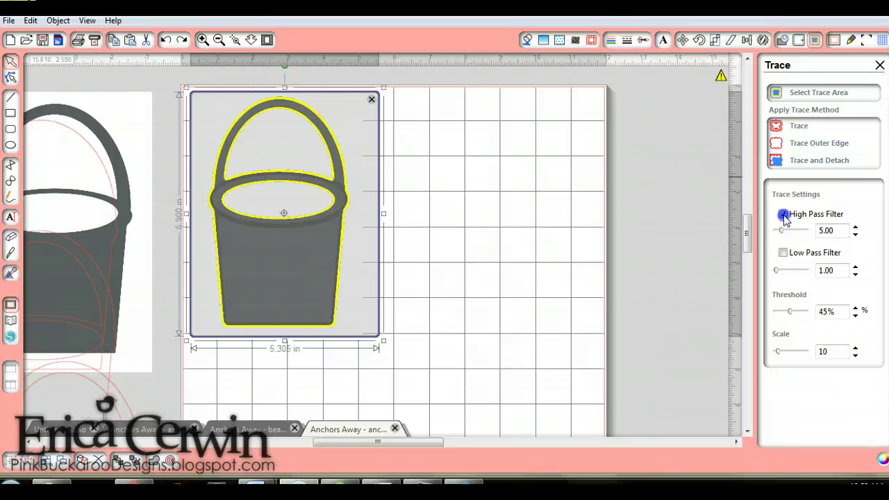
# - Turn off High Pass Filter, adjust the trace threshold, and trace the bucket
pyautogui.click(783, 215)
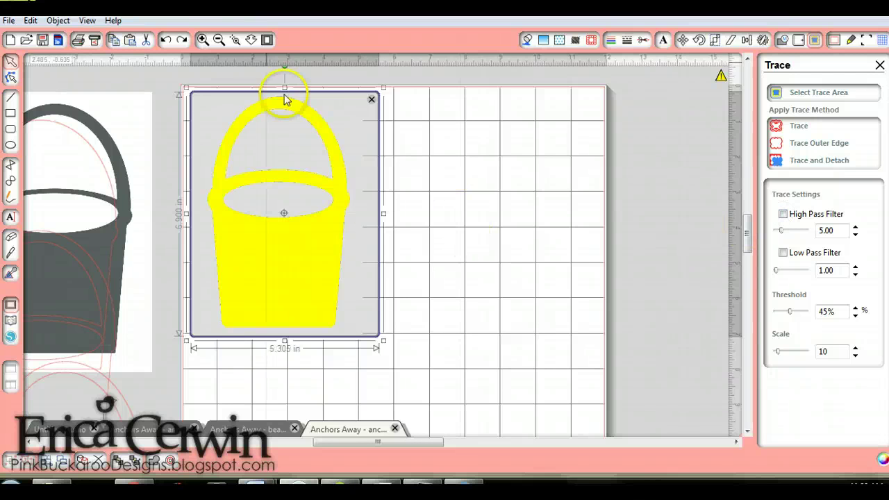
pyautogui.click(202, 40)
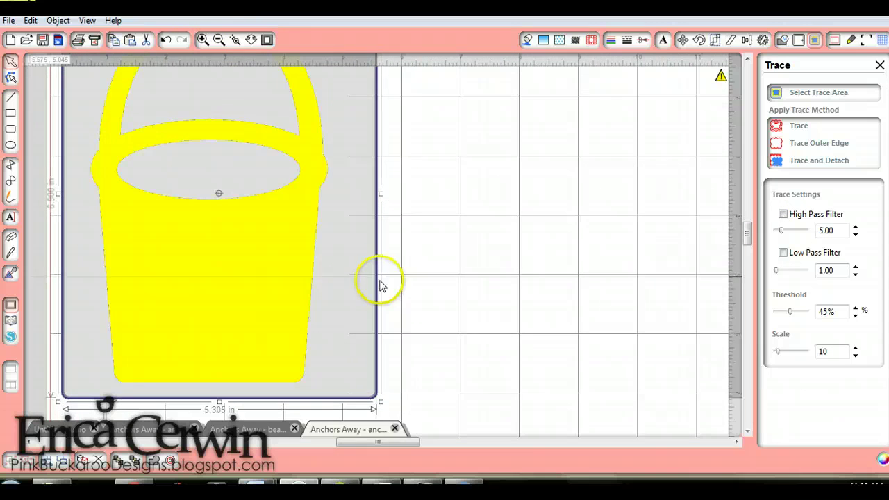
pyautogui.moveTo(395, 443); pyautogui.dragTo(354, 444)
pyautogui.moveTo(744, 233); pyautogui.dragTo(746, 229)
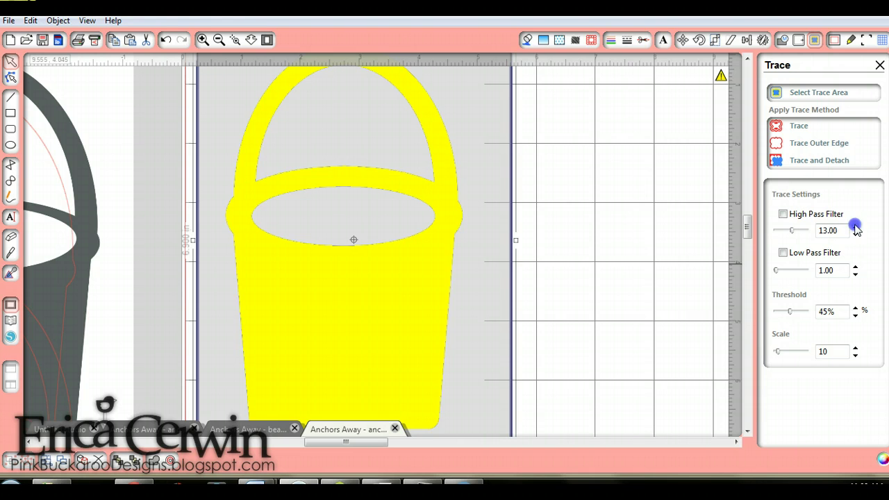
pyautogui.moveTo(748, 224)
pyautogui.mouseDown()
pyautogui.moveTo(750, 238)
pyautogui.moveTo(749, 213)
pyautogui.moveTo(749, 221)
pyautogui.mouseUp()
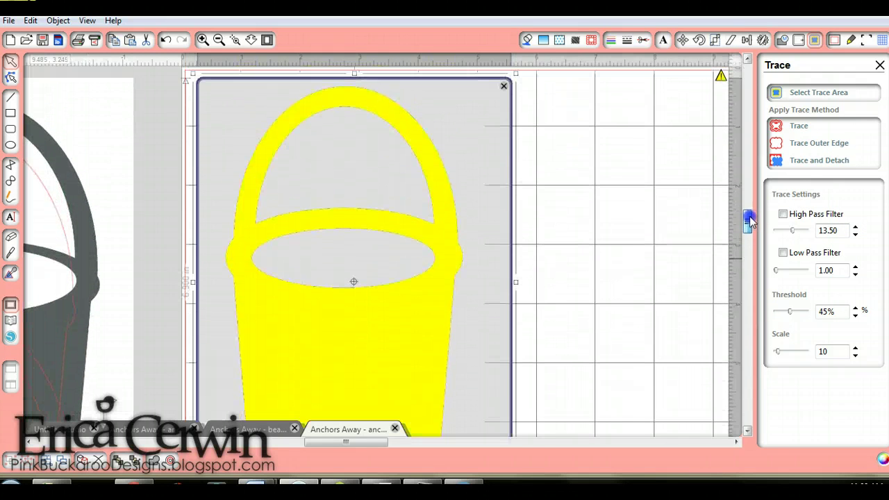
pyautogui.click(798, 129)
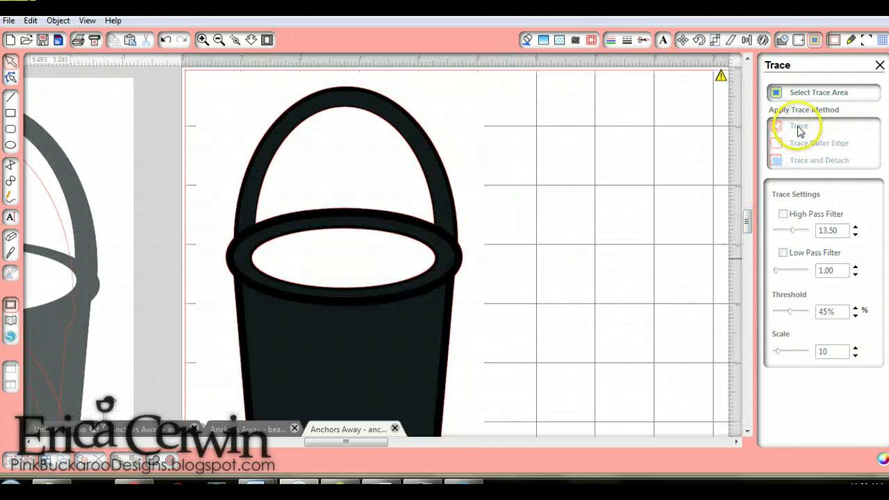
# - Move the black bucket image to the right of the red traced outline
pyautogui.moveTo(430, 222); pyautogui.dragTo(704, 226)
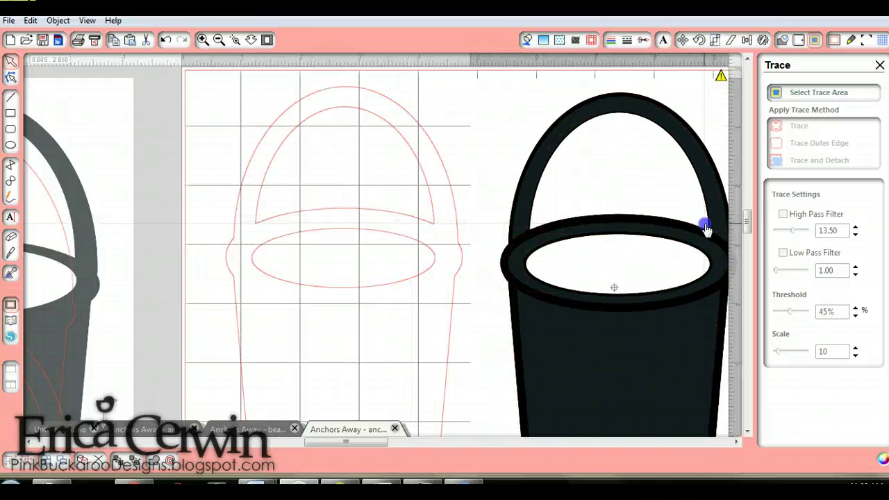
pyautogui.click(218, 40)
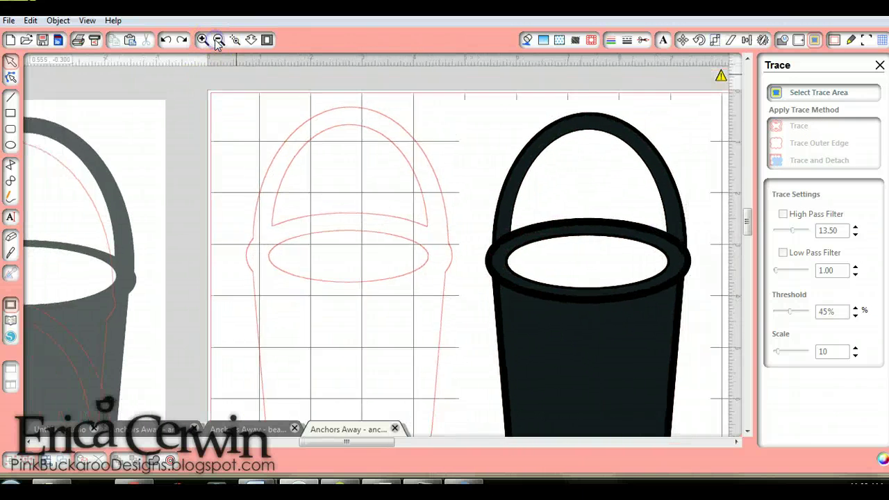
pyautogui.moveTo(489, 258); pyautogui.dragTo(528, 269)
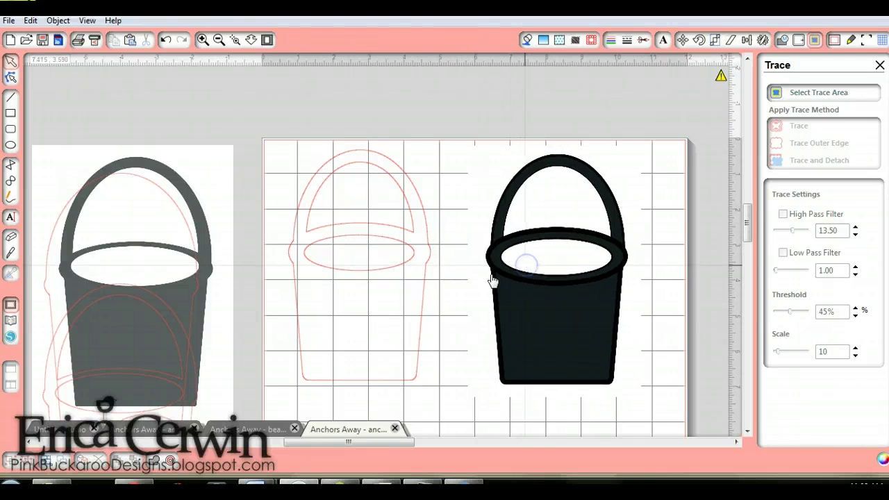
# - Trace the outer edge of the bucket and its handle, then move the image aside
pyautogui.click(425, 277)
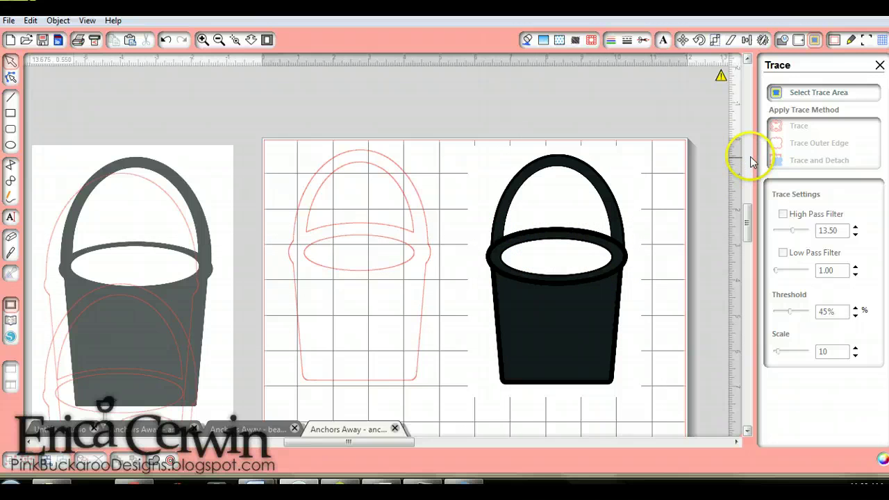
pyautogui.click(799, 94)
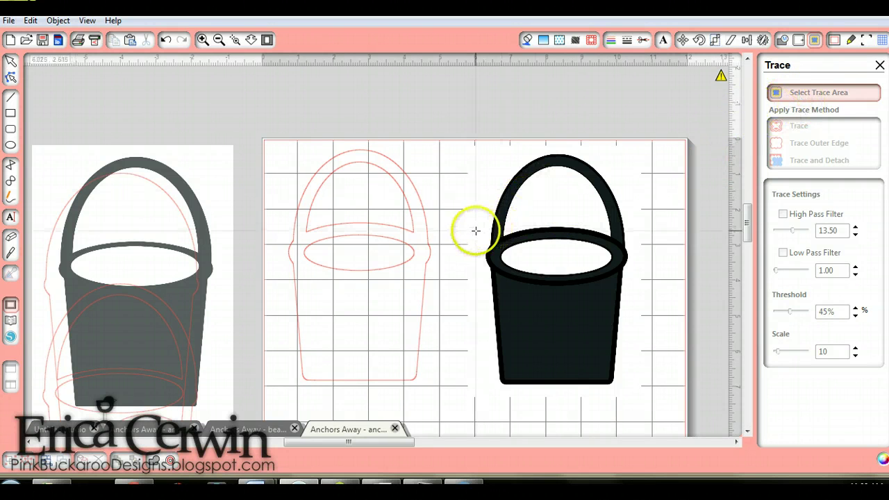
pyautogui.moveTo(465, 227)
pyautogui.mouseDown()
pyautogui.moveTo(558, 270)
pyautogui.moveTo(651, 342)
pyautogui.moveTo(654, 397)
pyautogui.mouseUp()
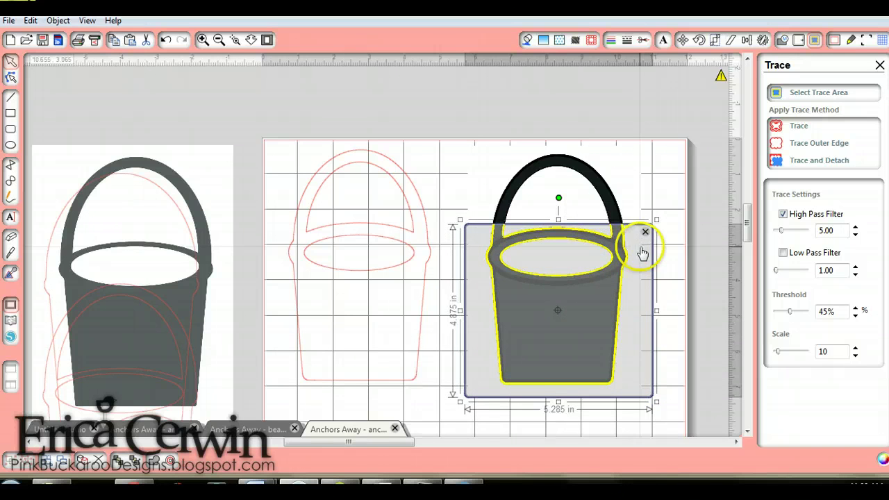
pyautogui.moveTo(558, 220); pyautogui.dragTo(558, 139)
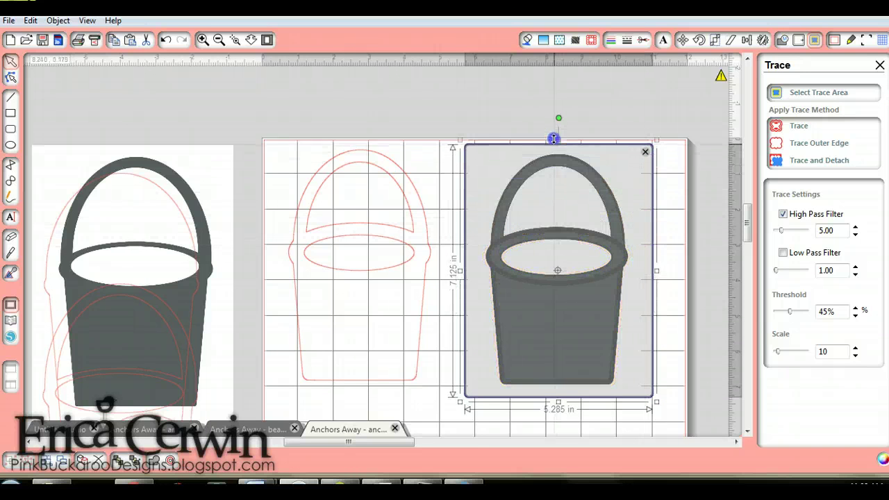
pyautogui.click(809, 147)
pyautogui.moveTo(570, 264)
pyautogui.mouseDown()
pyautogui.moveTo(731, 333)
pyautogui.moveTo(708, 258)
pyautogui.moveTo(660, 259)
pyautogui.mouseUp()
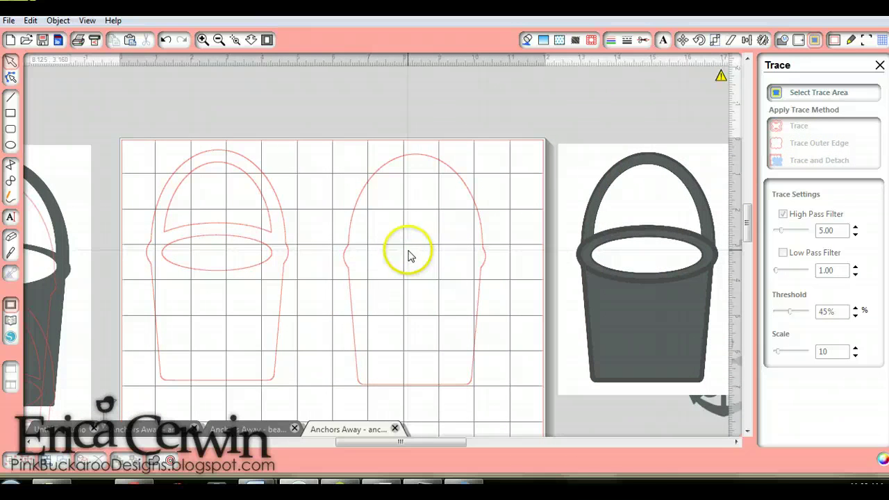
pyautogui.moveTo(746, 215); pyautogui.dragTo(748, 252)
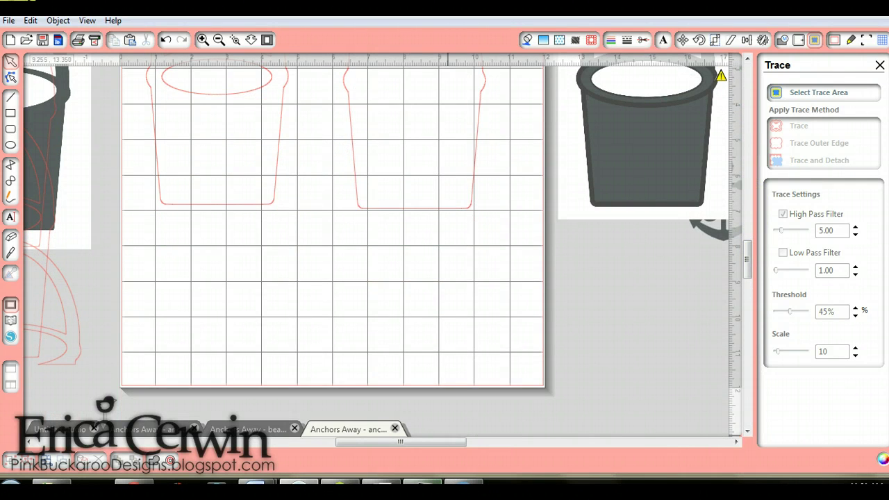
pyautogui.hotkey('alt', 'Tab')
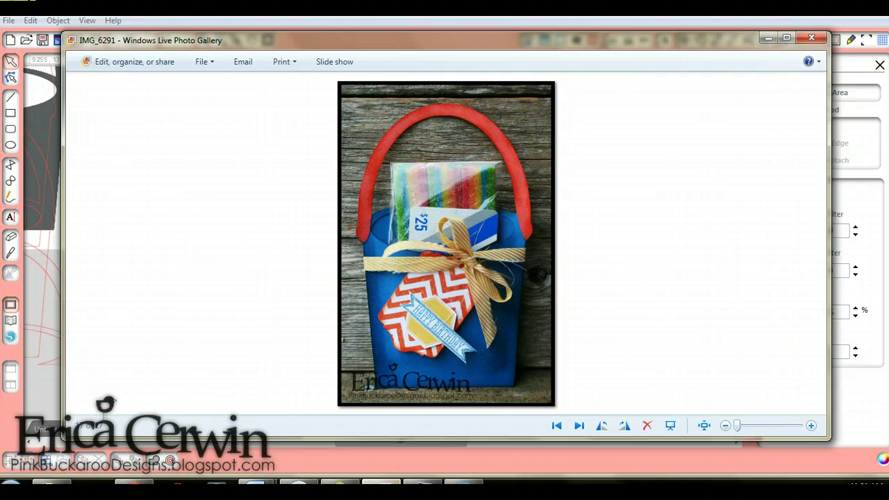
pyautogui.moveTo(412, 486)
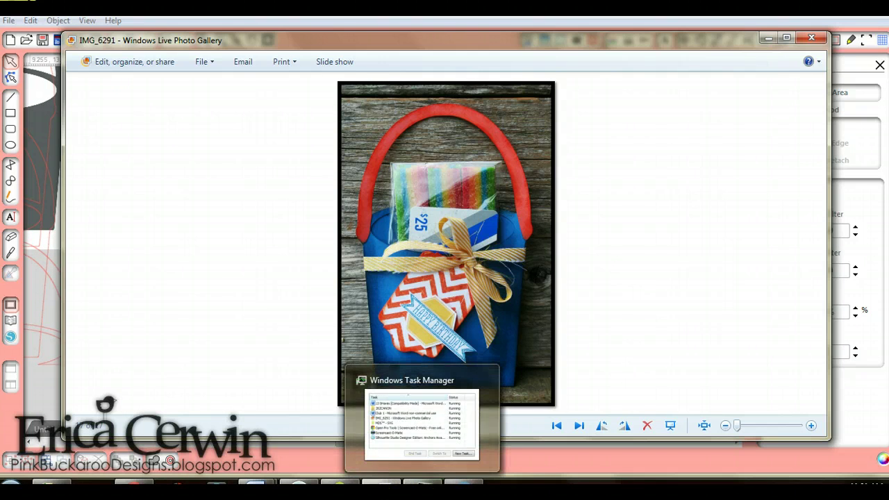
pyautogui.click(292, 485)
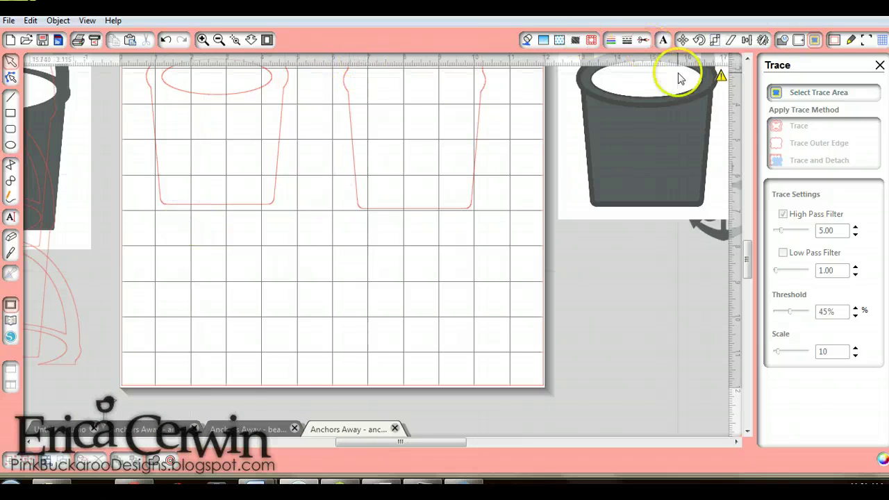
# - Trace only the handle area with High Pass Filter off, then move the image away
pyautogui.click(658, 125)
pyautogui.moveTo(658, 124); pyautogui.dragTo(280, 345)
pyautogui.click(837, 91)
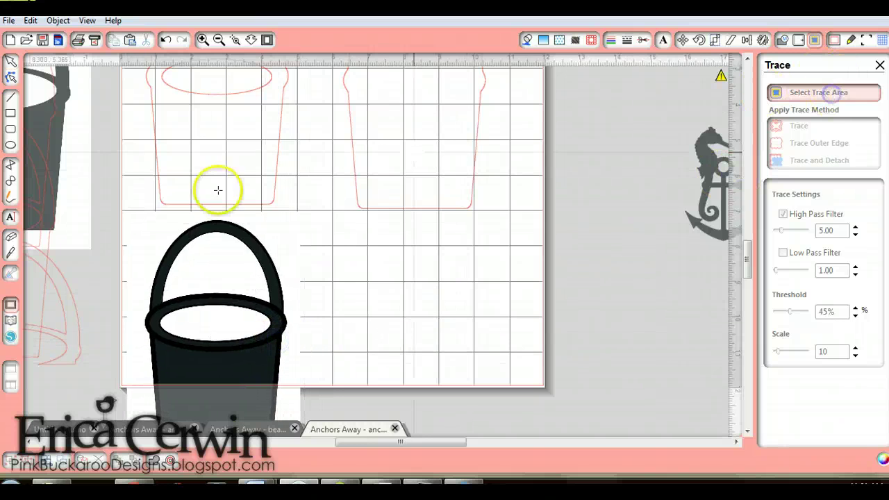
pyautogui.moveTo(140, 220)
pyautogui.mouseDown()
pyautogui.moveTo(242, 277)
pyautogui.moveTo(301, 353)
pyautogui.moveTo(303, 313)
pyautogui.mouseUp()
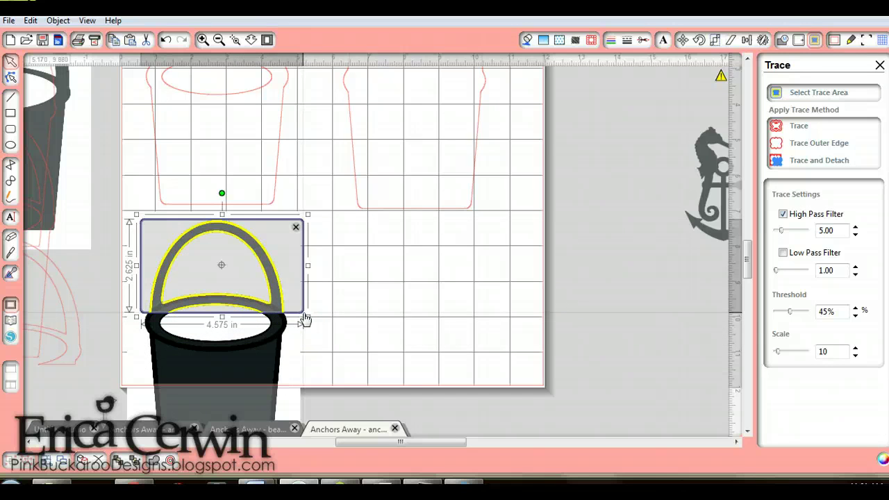
pyautogui.moveTo(222, 215); pyautogui.dragTo(222, 213)
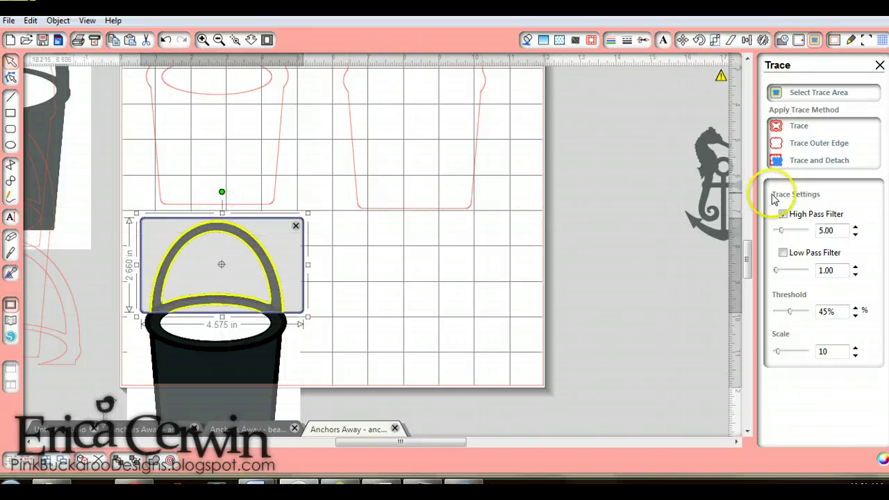
pyautogui.click(783, 214)
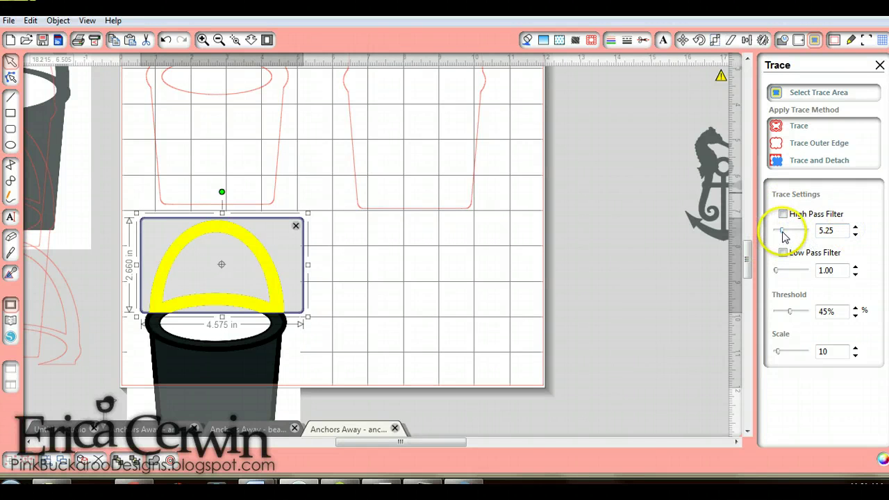
pyautogui.click(797, 125)
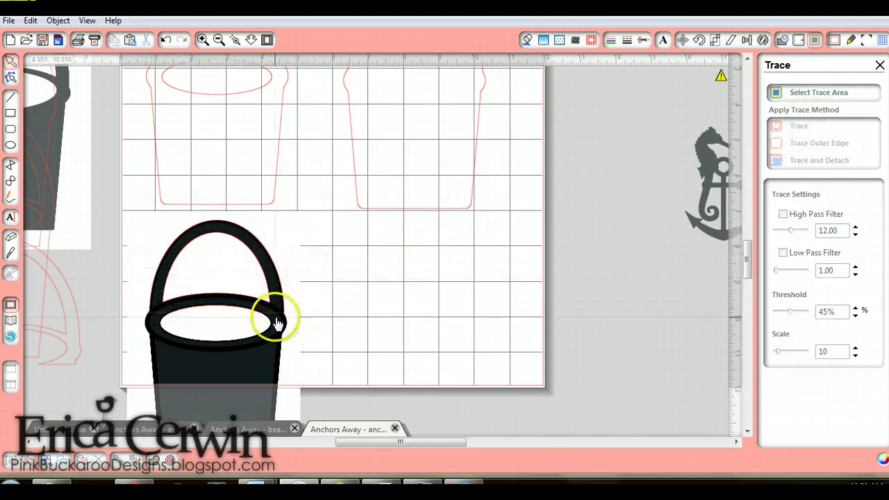
pyautogui.moveTo(278, 318)
pyautogui.mouseDown()
pyautogui.moveTo(509, 340)
pyautogui.moveTo(752, 321)
pyautogui.mouseUp()
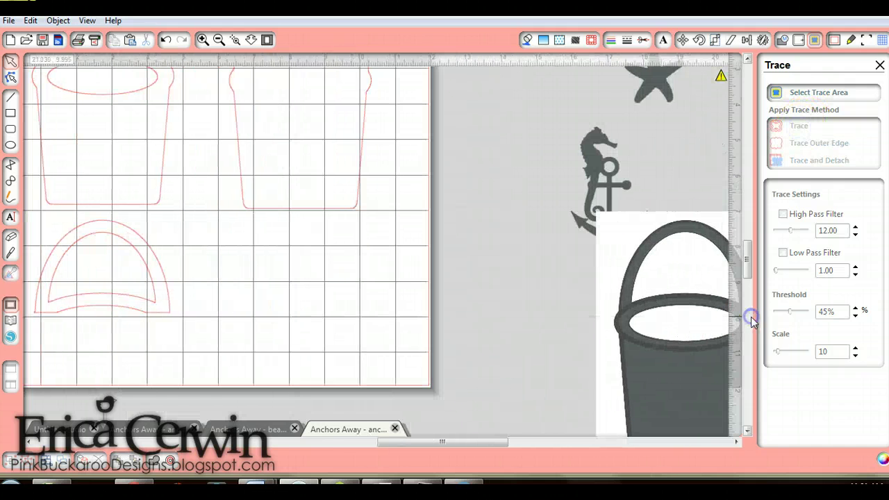
# - Check the front, back and handle outlines, then open the Send to Silhouette settings
pyautogui.click(370, 443)
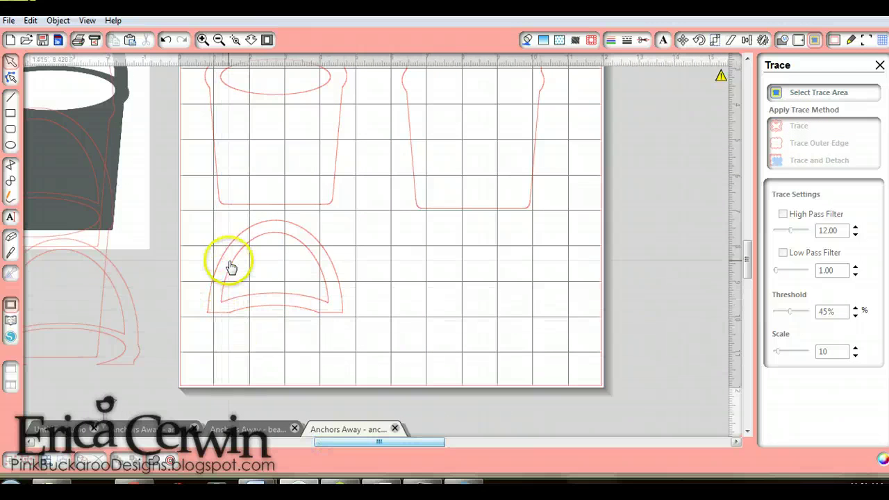
pyautogui.moveTo(330, 300)
pyautogui.mouseDown()
pyautogui.moveTo(228, 307)
pyautogui.moveTo(289, 298)
pyautogui.mouseUp()
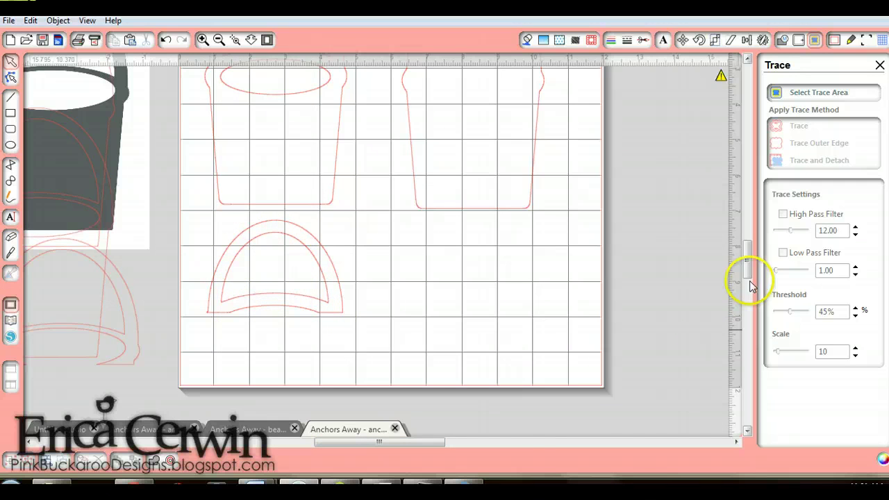
pyautogui.moveTo(749, 275); pyautogui.dragTo(750, 254)
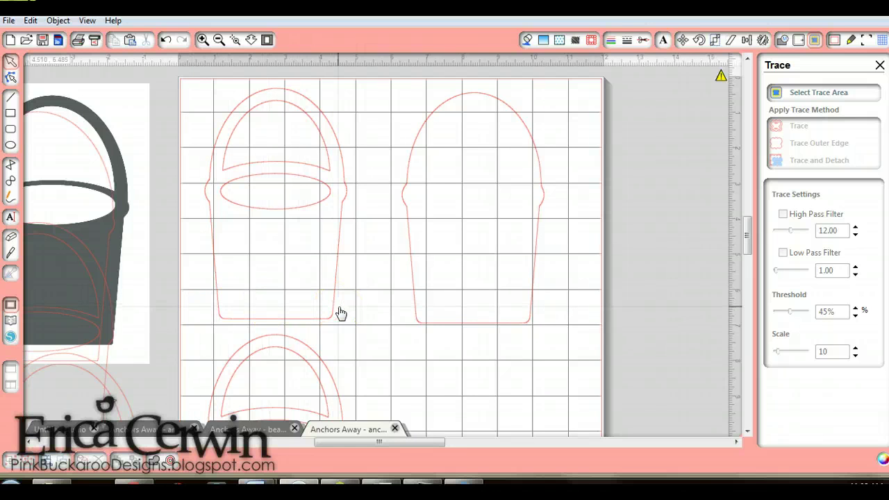
pyautogui.click(406, 202)
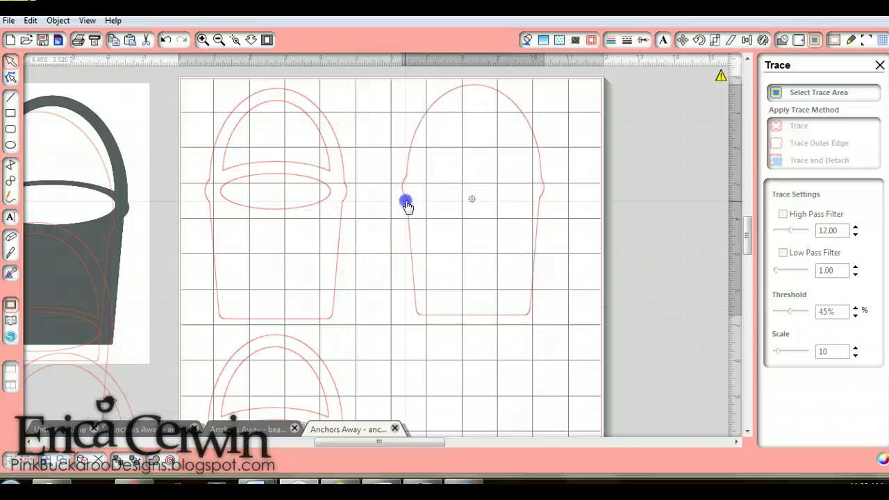
pyautogui.moveTo(744, 229); pyautogui.dragTo(741, 252)
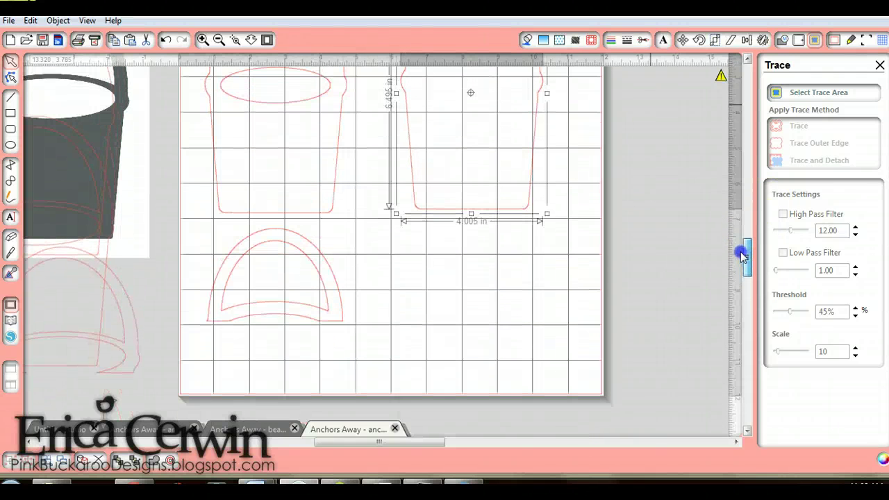
pyautogui.click(340, 300)
pyautogui.click(436, 307)
pyautogui.scroll(3, 743, 254)
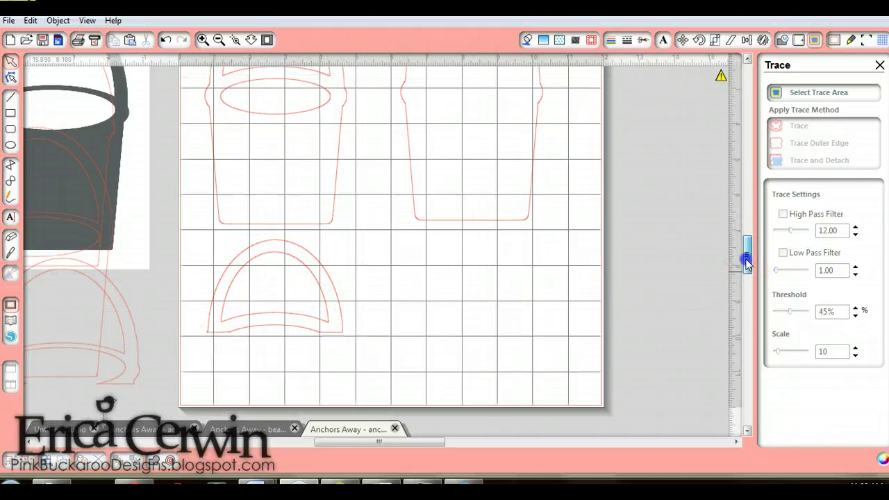
pyautogui.click(94, 40)
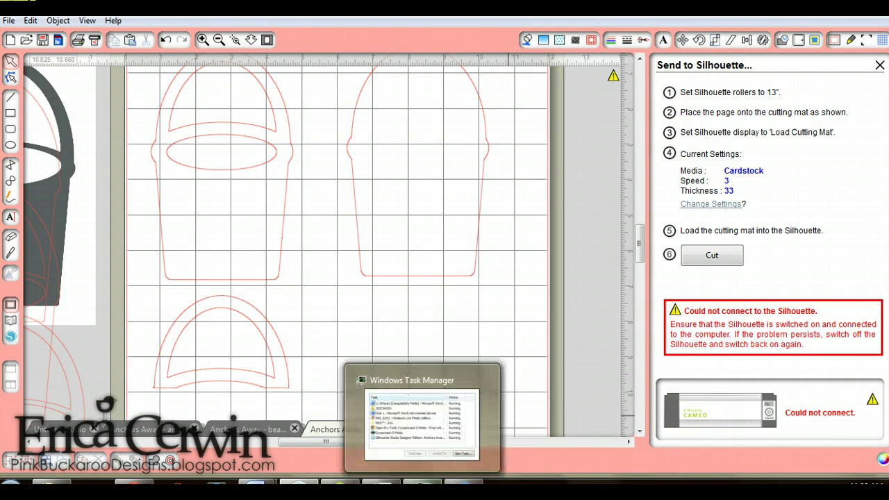
# - Maximize Photo Gallery and browse the bucket photos, ending on the $25 gift card and rainbow candy shot
pyautogui.click(382, 488)
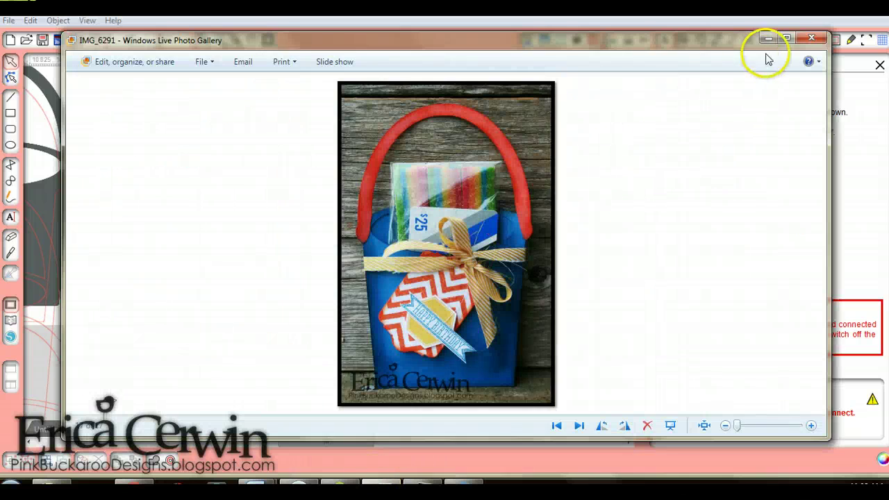
pyautogui.click(783, 38)
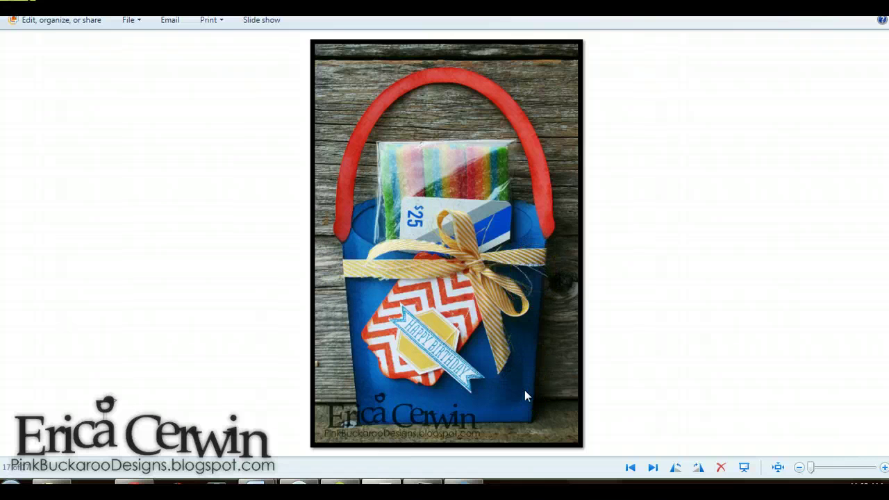
pyautogui.click(652, 467)
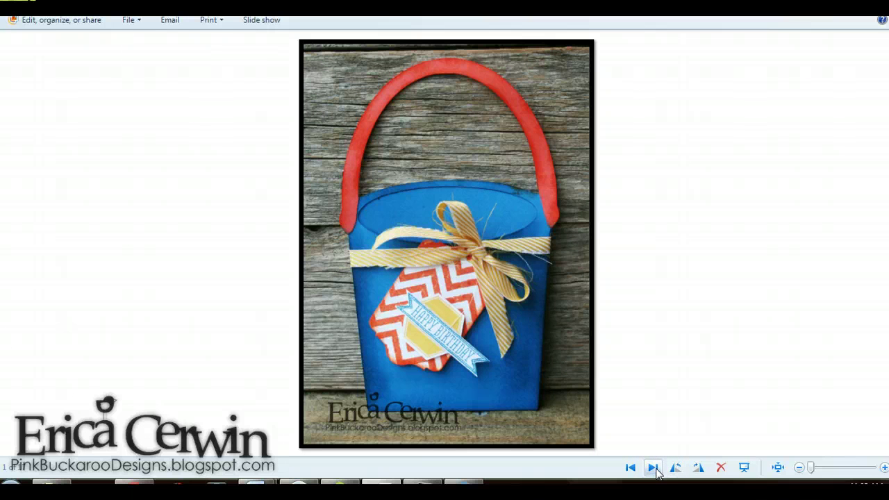
pyautogui.click(652, 467)
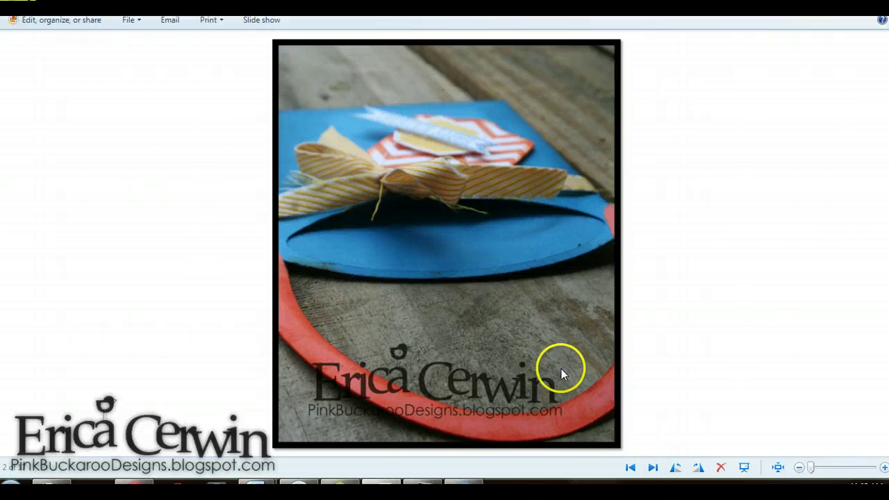
pyautogui.click(629, 467)
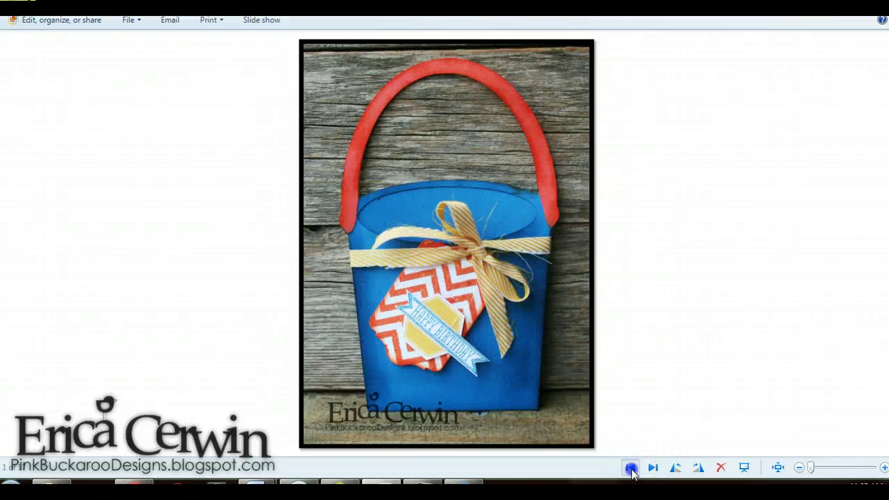
pyautogui.click(630, 468)
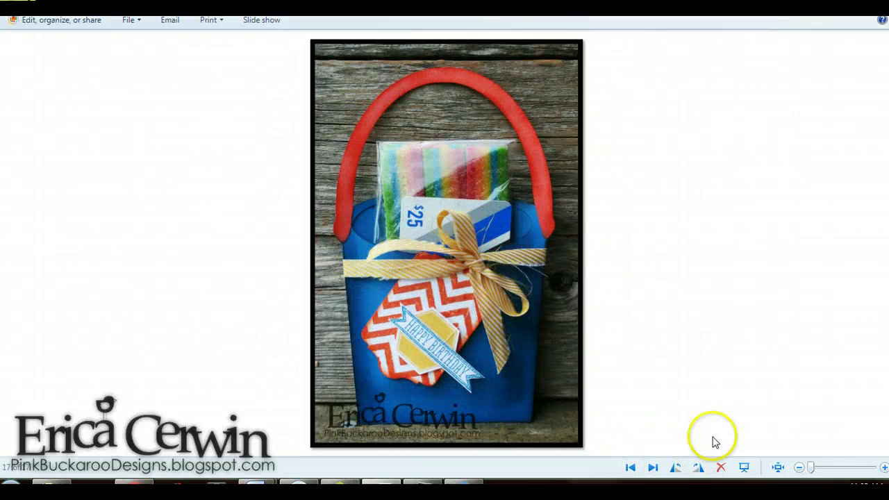